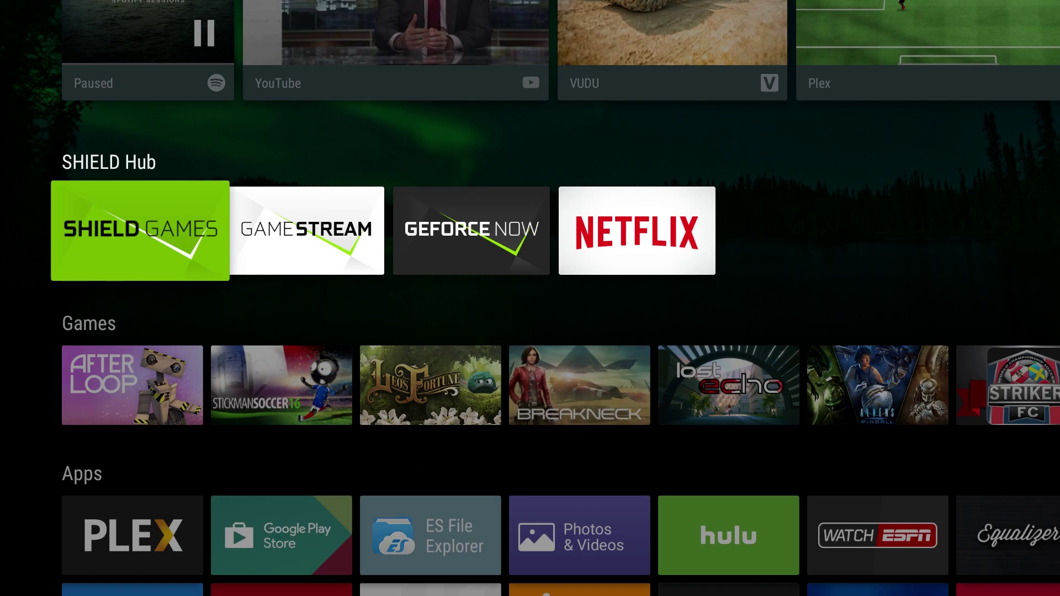
Move down to the Apps row on the SHIELD and launch the Plex app.
key(Down)
key(Down)
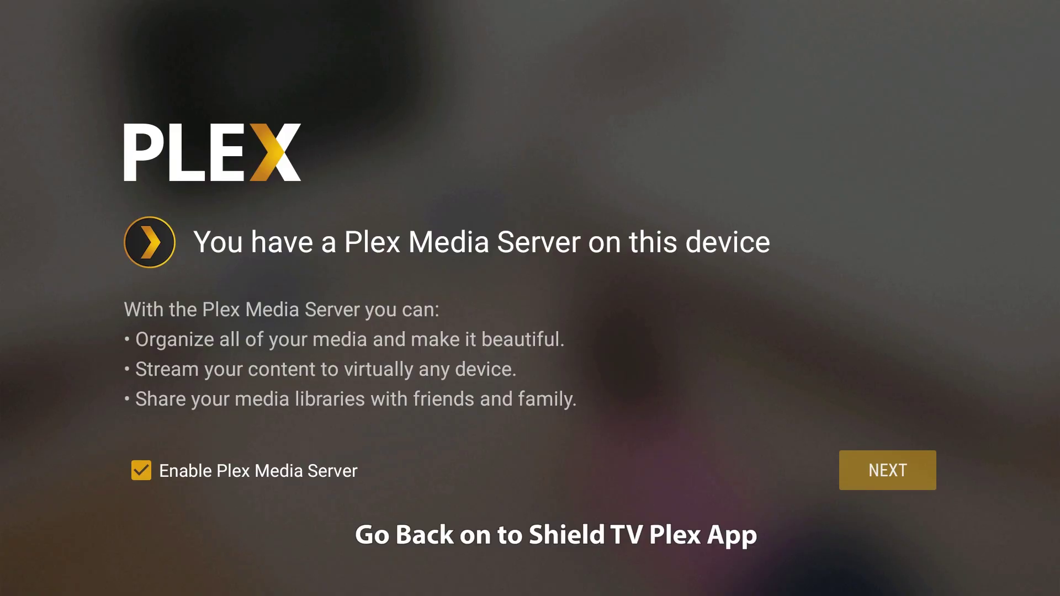
Enable Plex Media Server with the default libraries, allow storage access, and start the server.
key(Left)
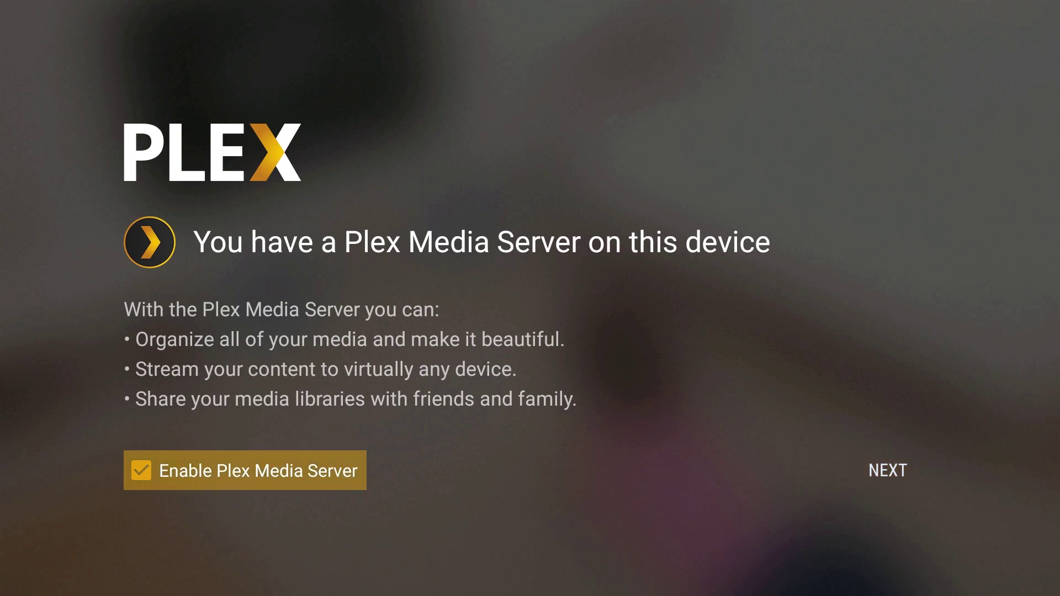
key(Right)
key(Return)
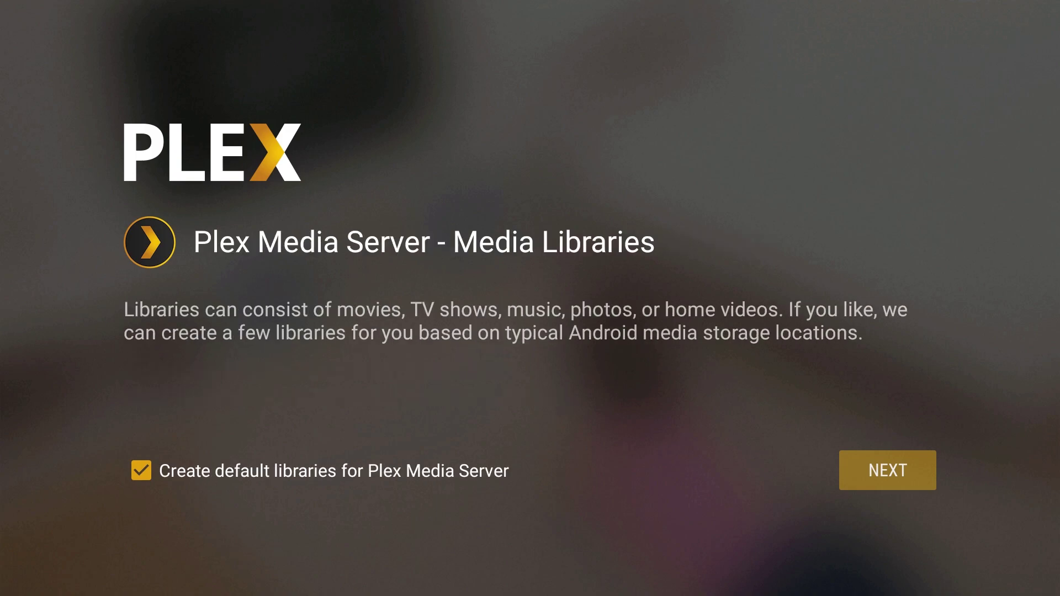
key(Return)
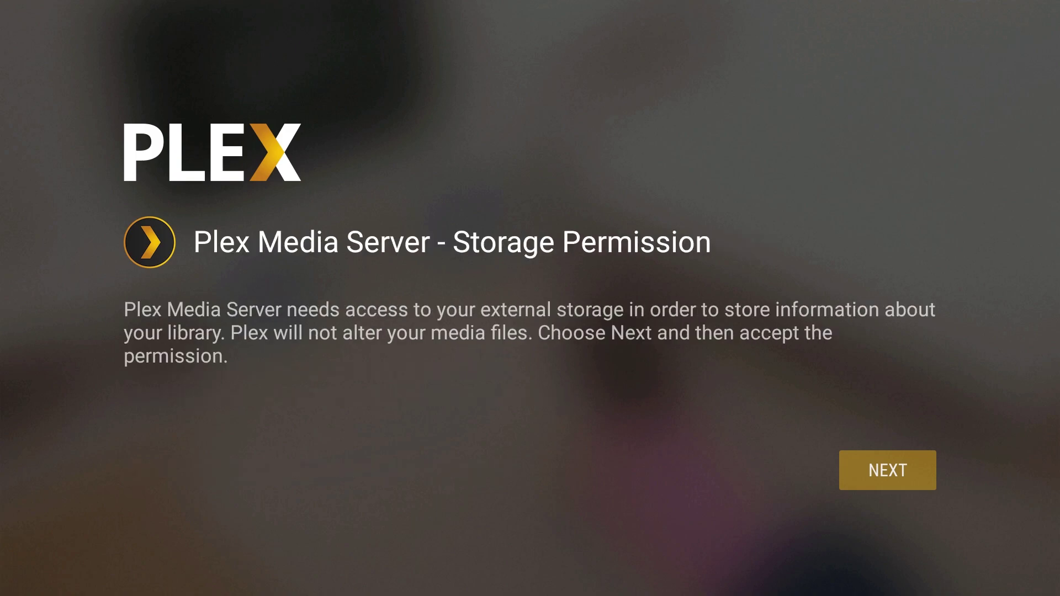
key(Return)
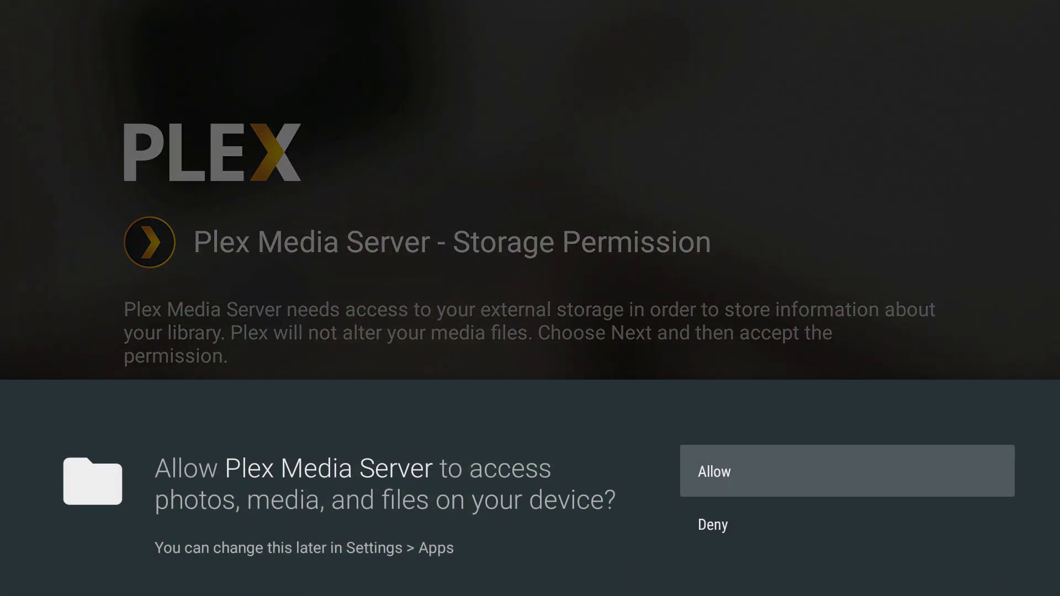
key(Return)
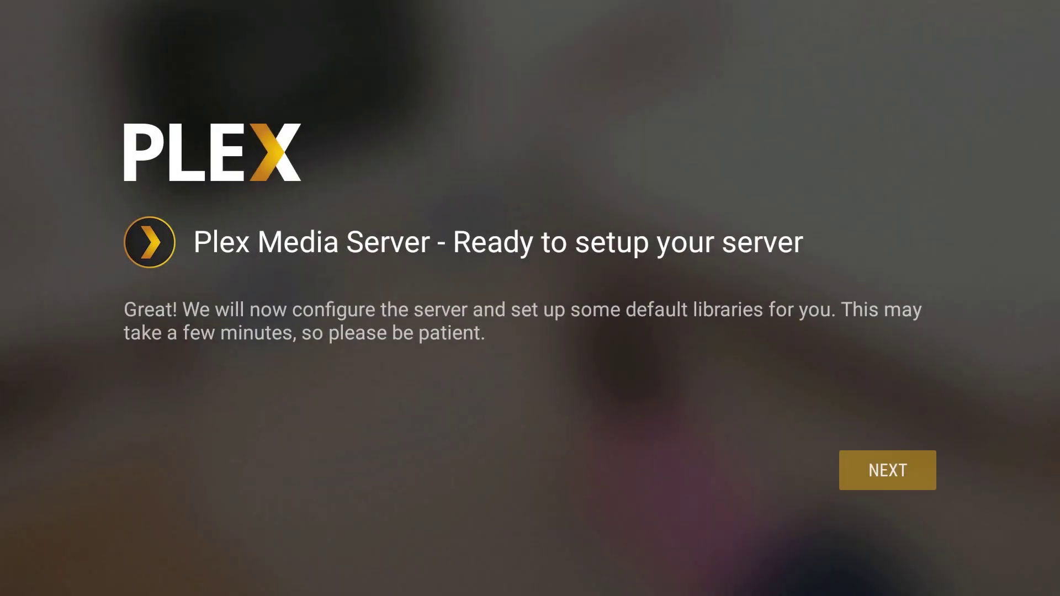
key(Return)
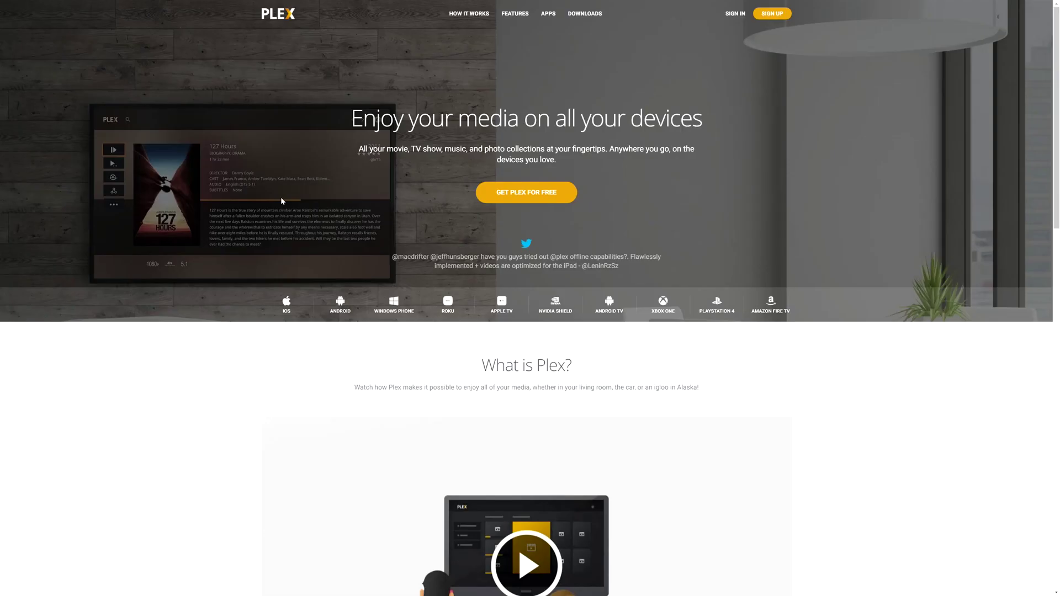
Sign in to the Plex account in Plex Web and proceed to Add Library in Server Setup.
click(736, 14)
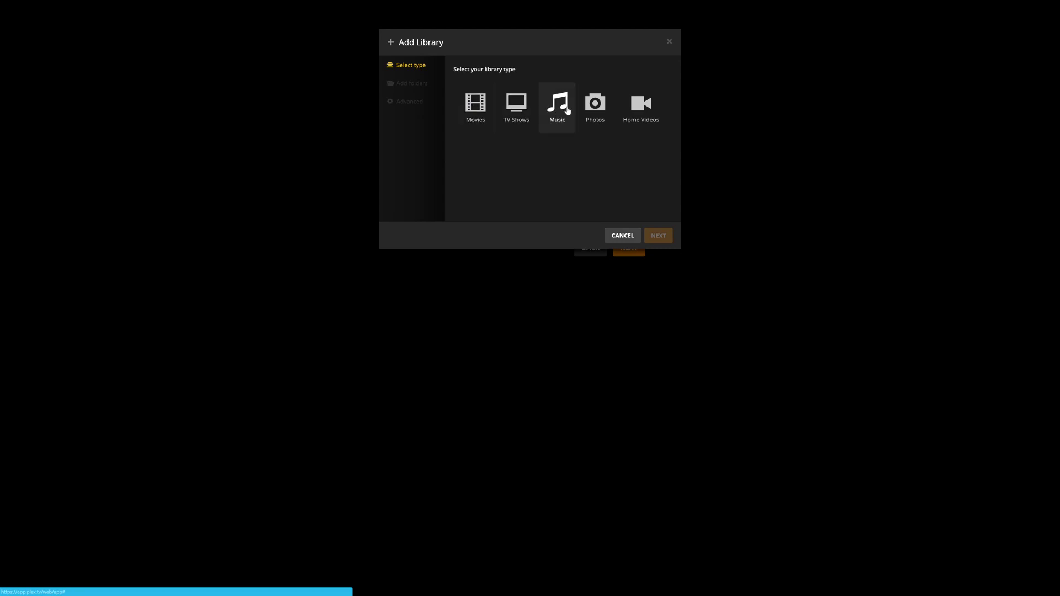
Add a Movies library named Movies External using the LEXAR drive's root folder.
click(476, 104)
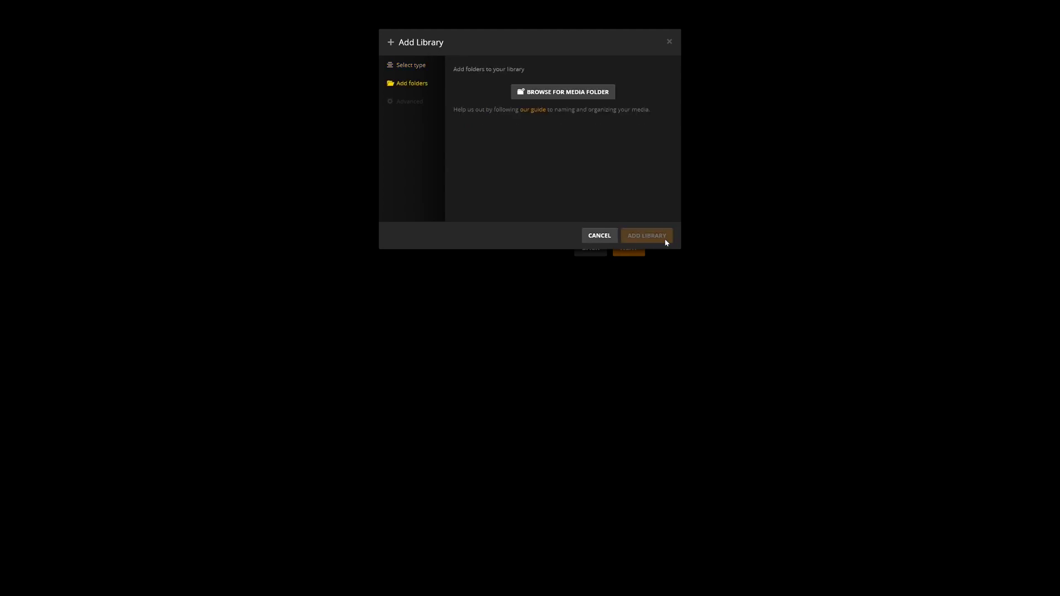
click(569, 92)
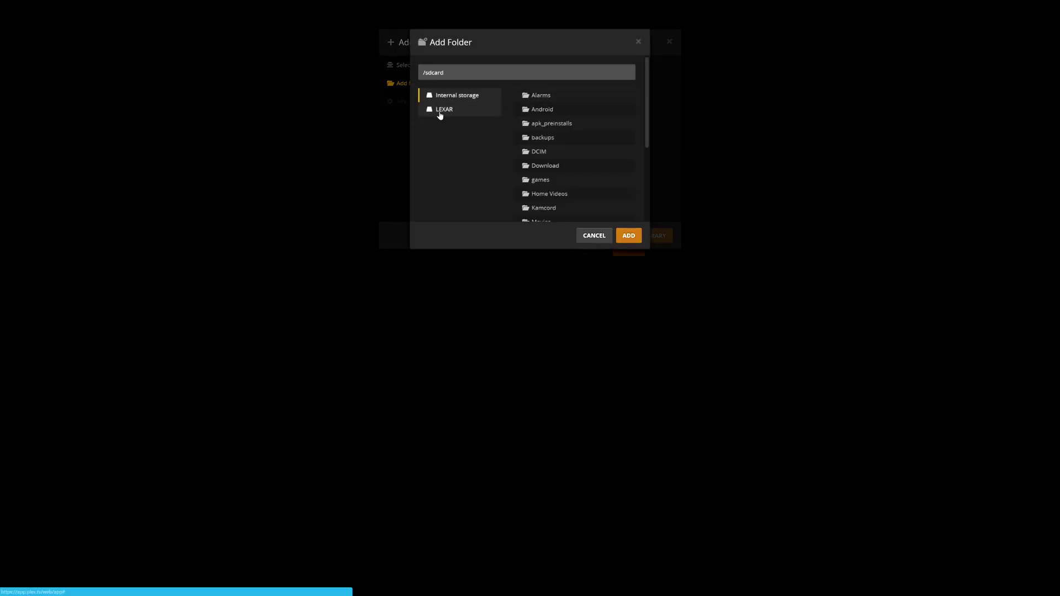
click(440, 113)
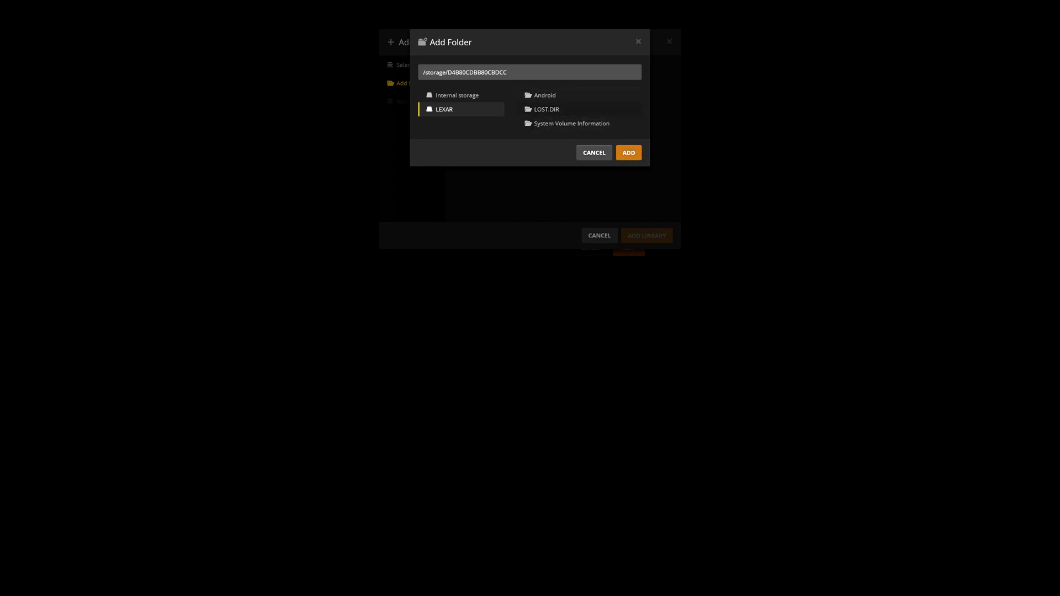
click(628, 153)
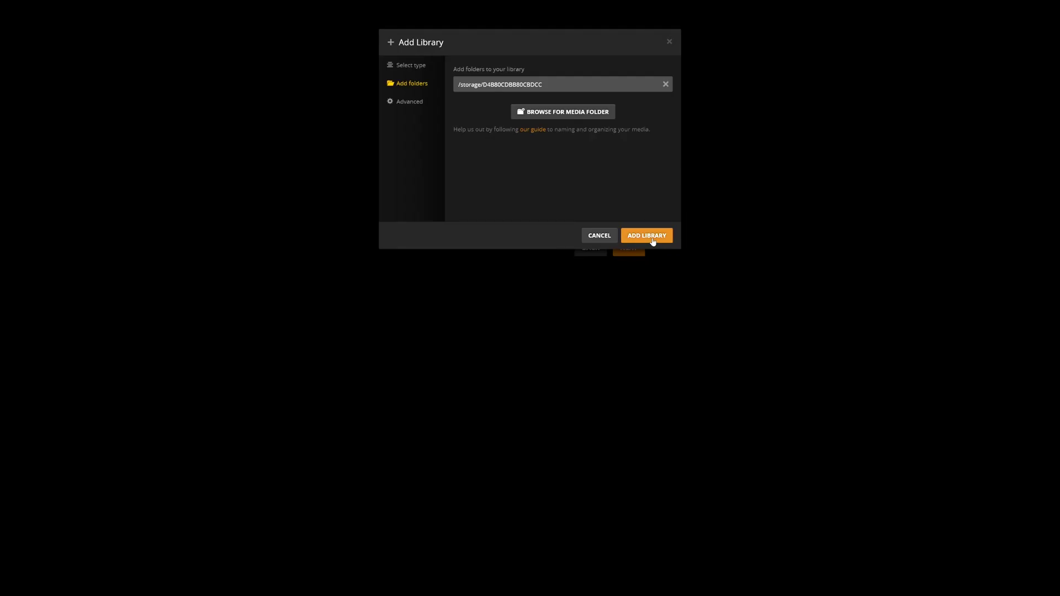
click(652, 240)
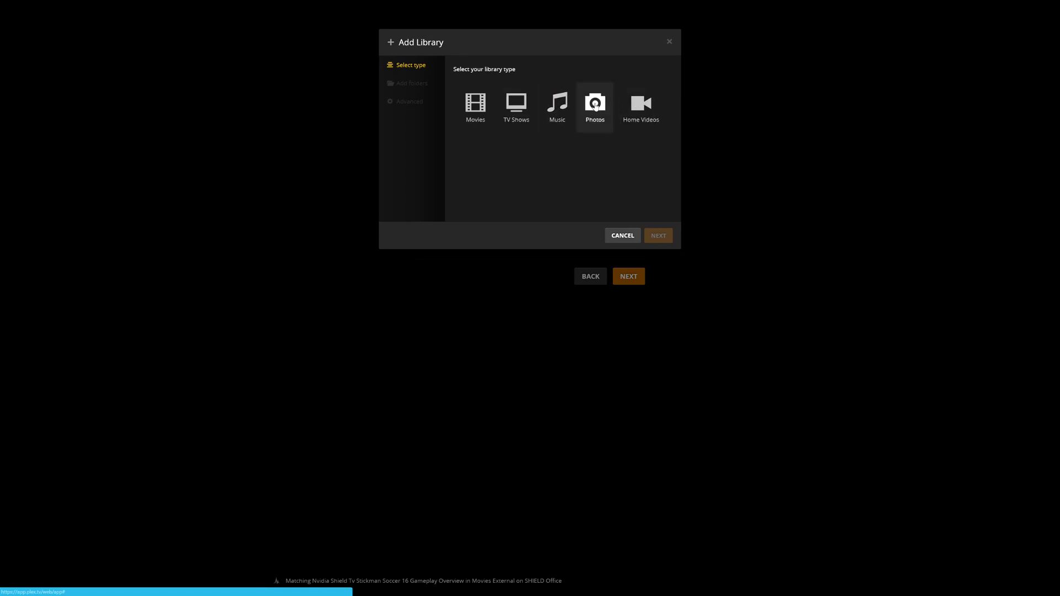
Add a Music library renamed 'Music External' on the LEXAR drive's root folder.
click(558, 105)
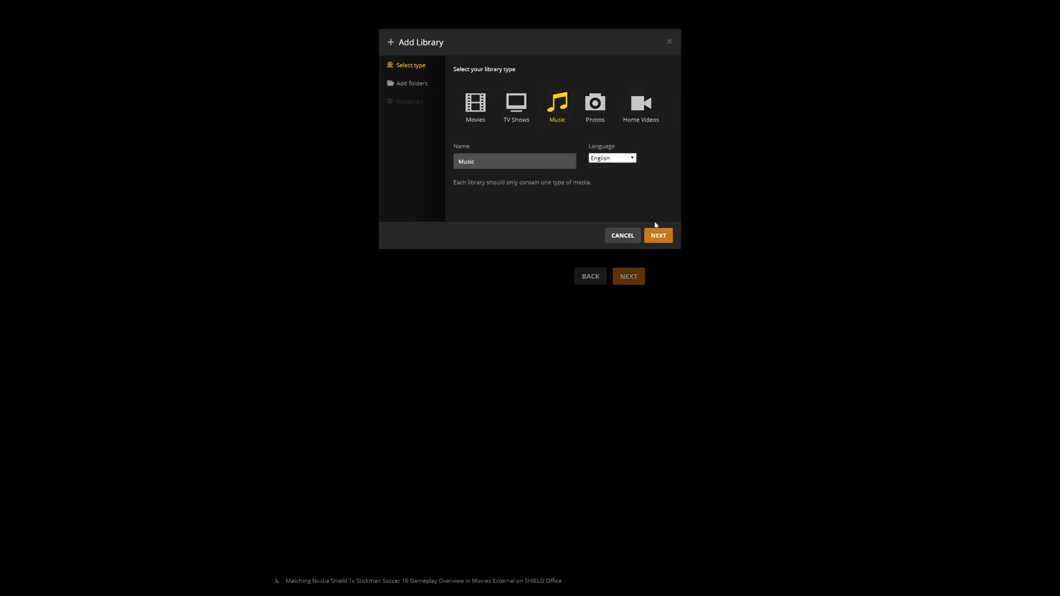
click(508, 161)
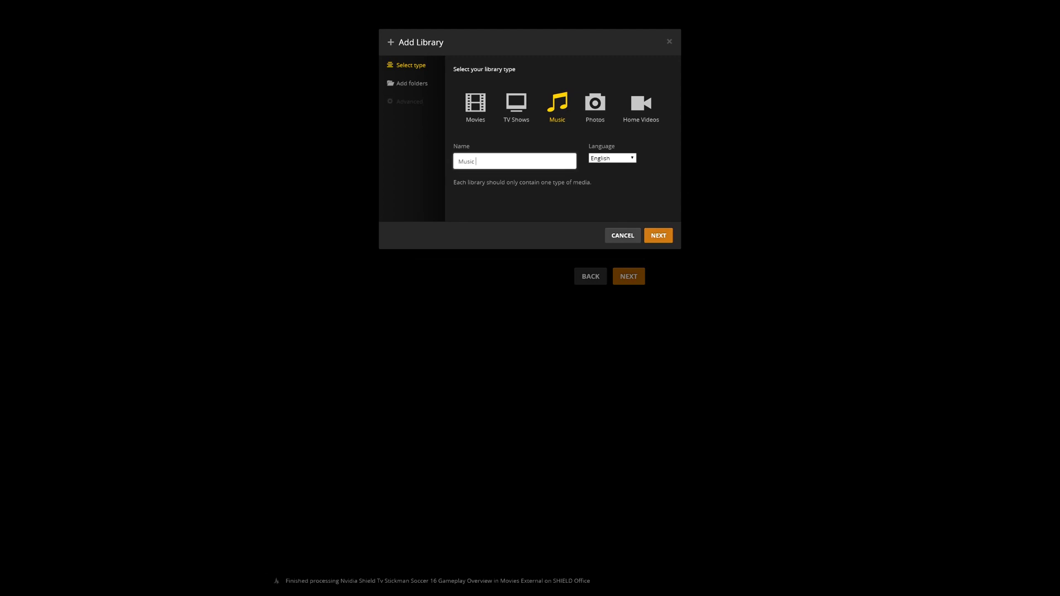
text(External)
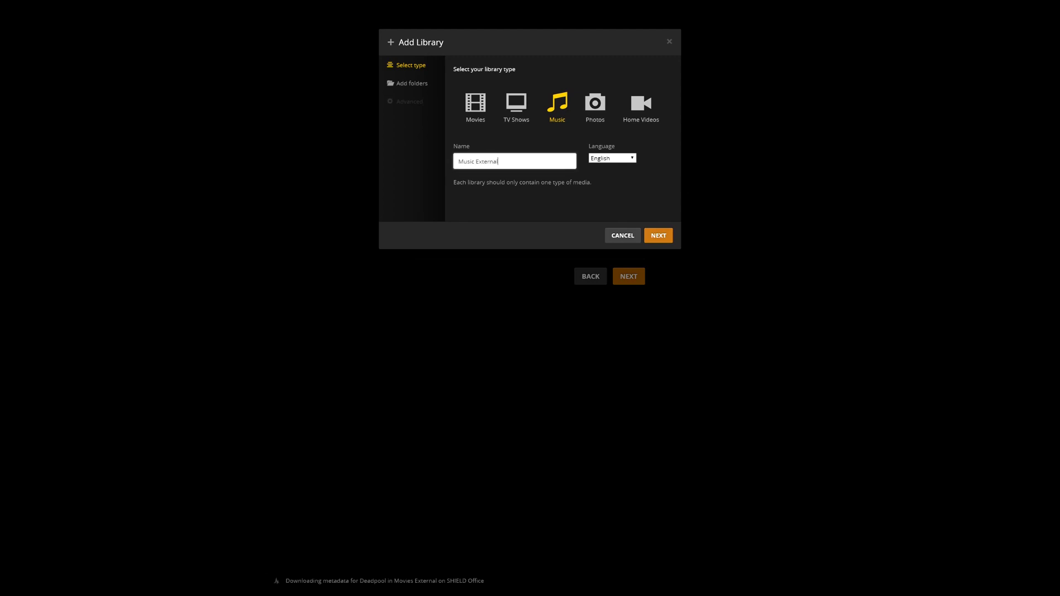
click(656, 238)
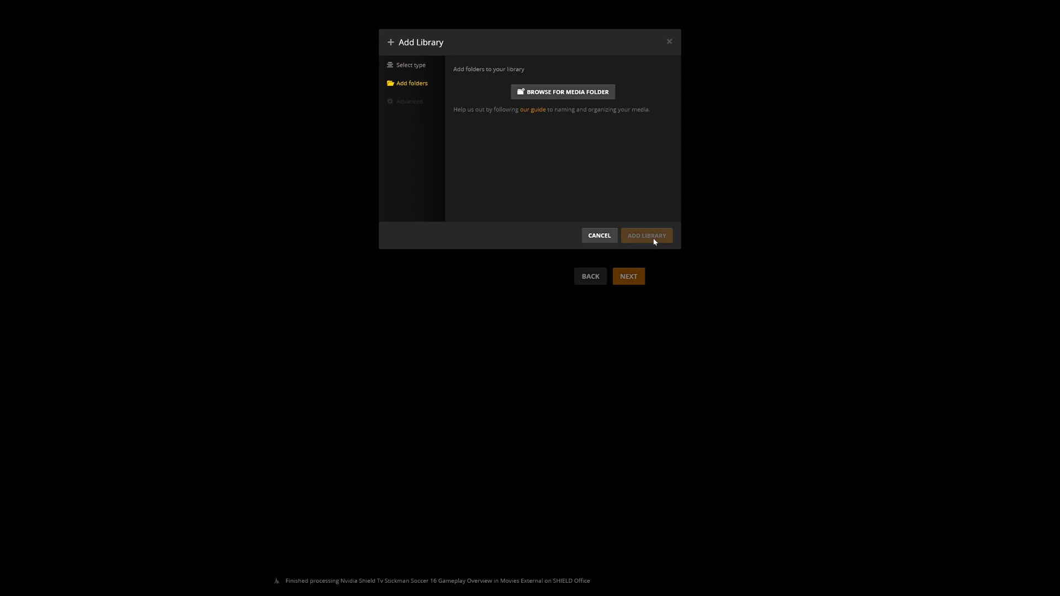
click(590, 97)
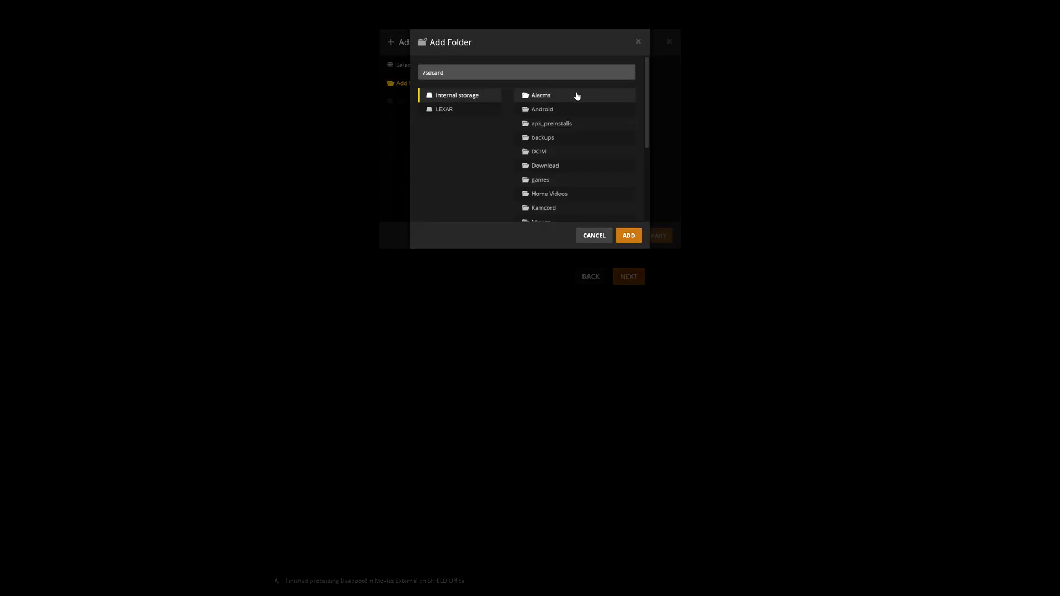
click(451, 114)
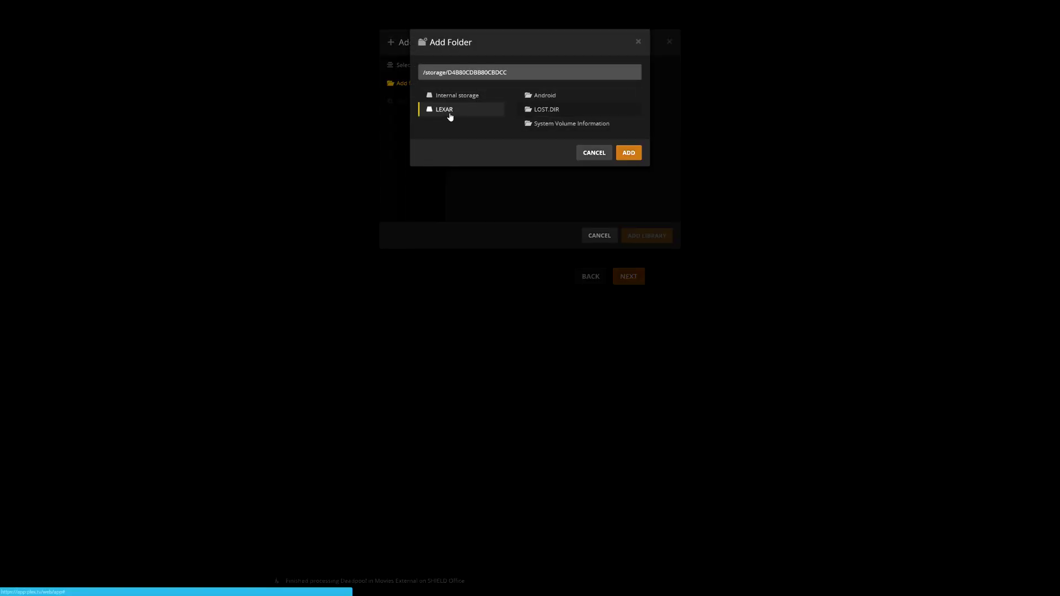
click(628, 155)
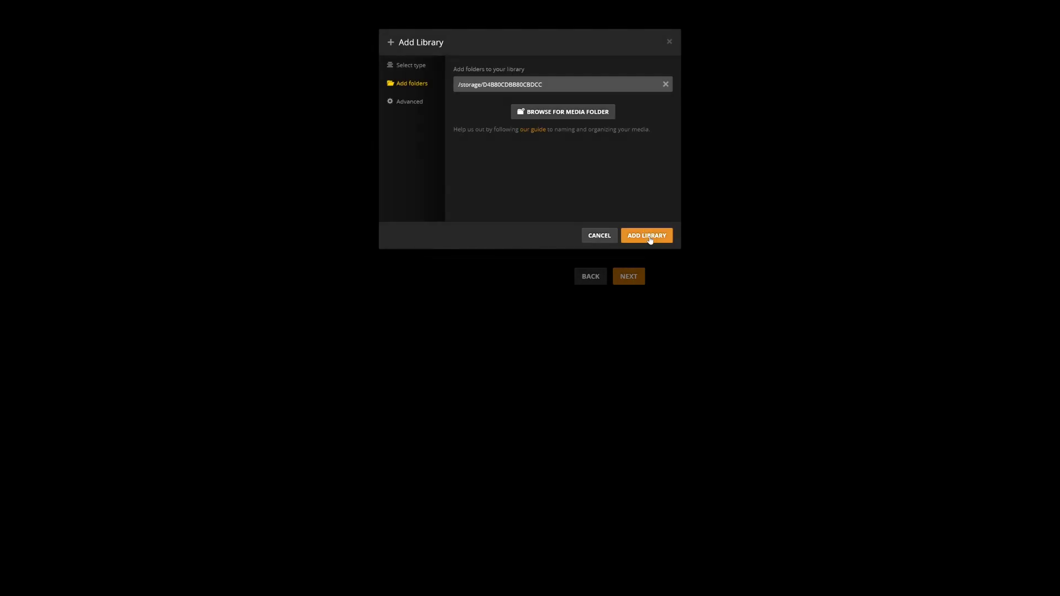
click(650, 236)
click(529, 197)
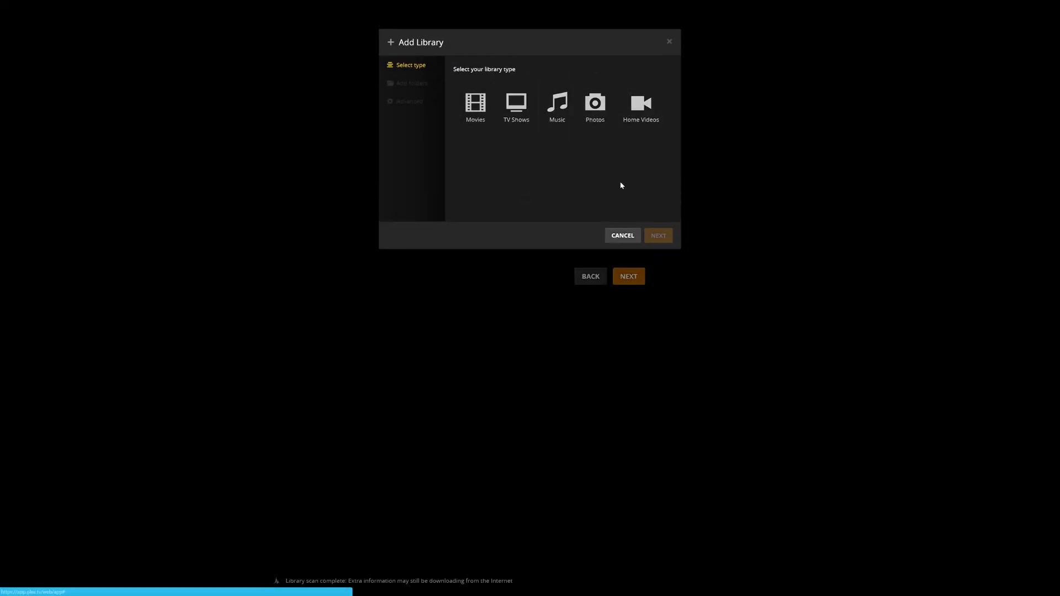
Cancel the extra Add Library dialog and complete the Server Setup wizard.
click(623, 235)
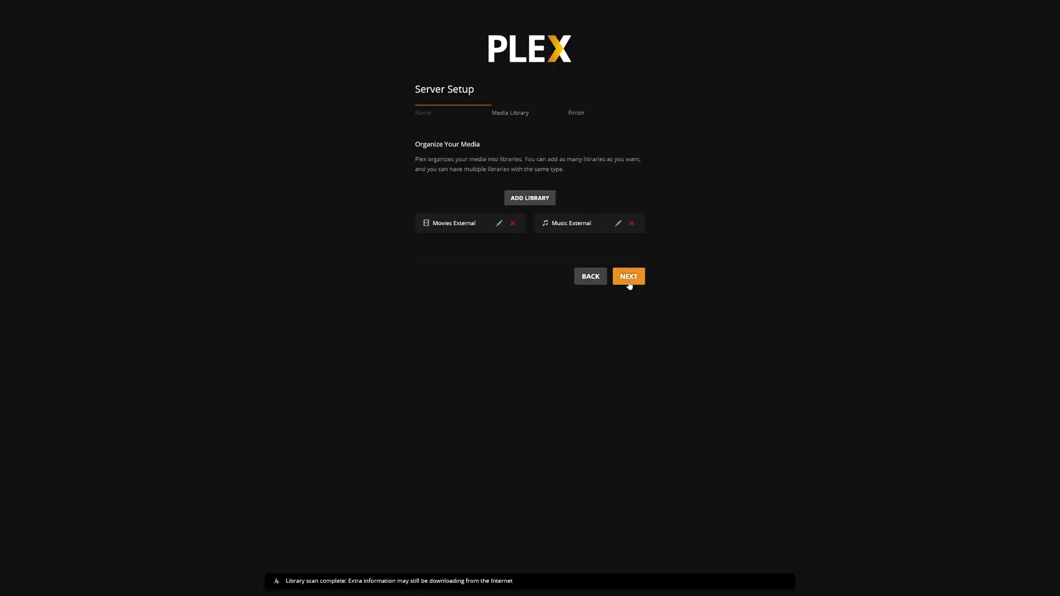
click(629, 281)
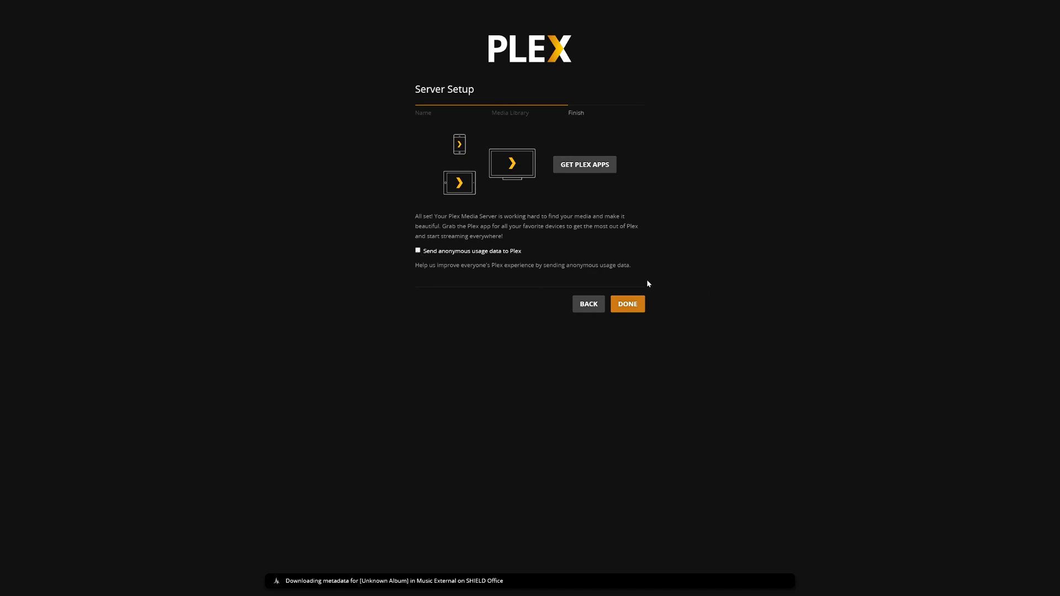
click(630, 312)
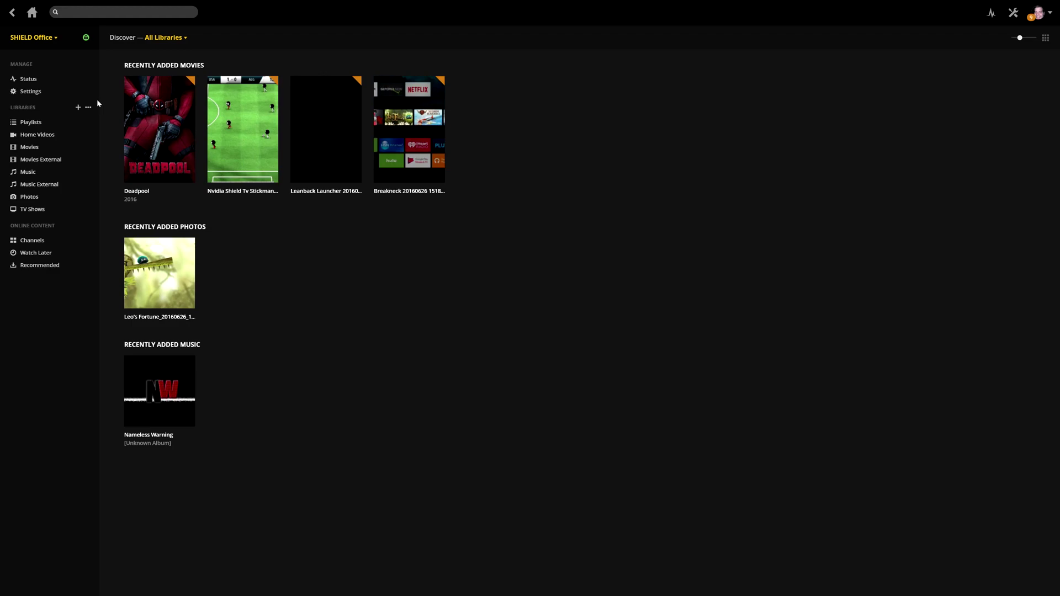
Start another Music library, then cancel it without choosing a folder.
click(79, 108)
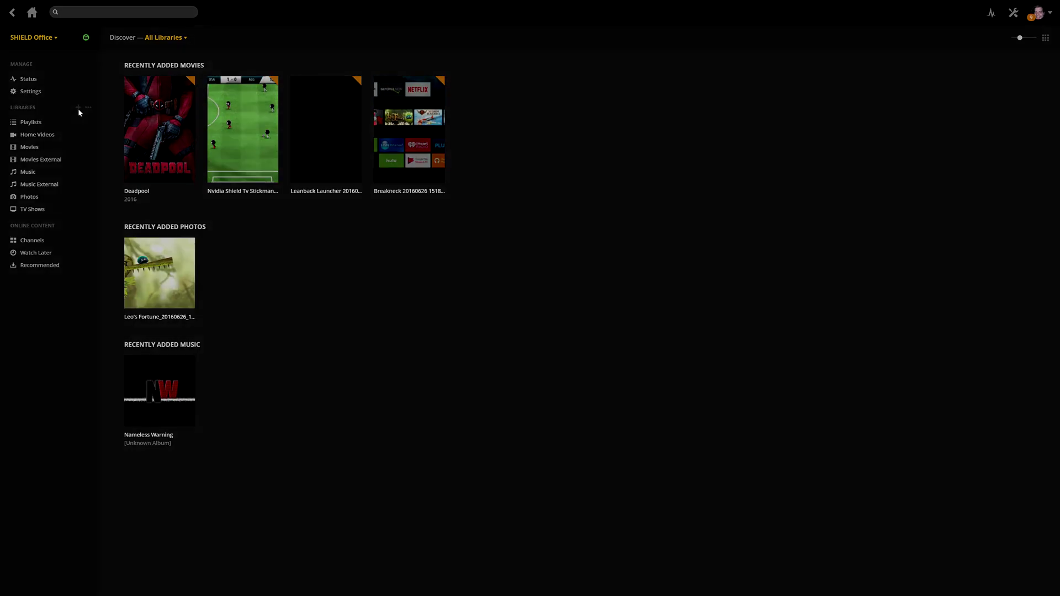
click(557, 105)
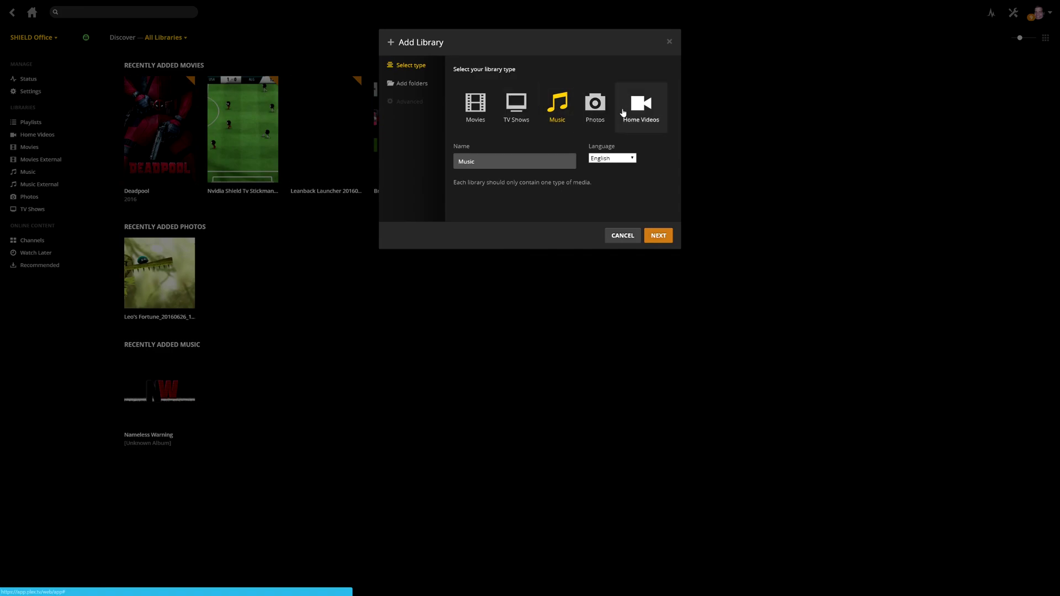
click(658, 236)
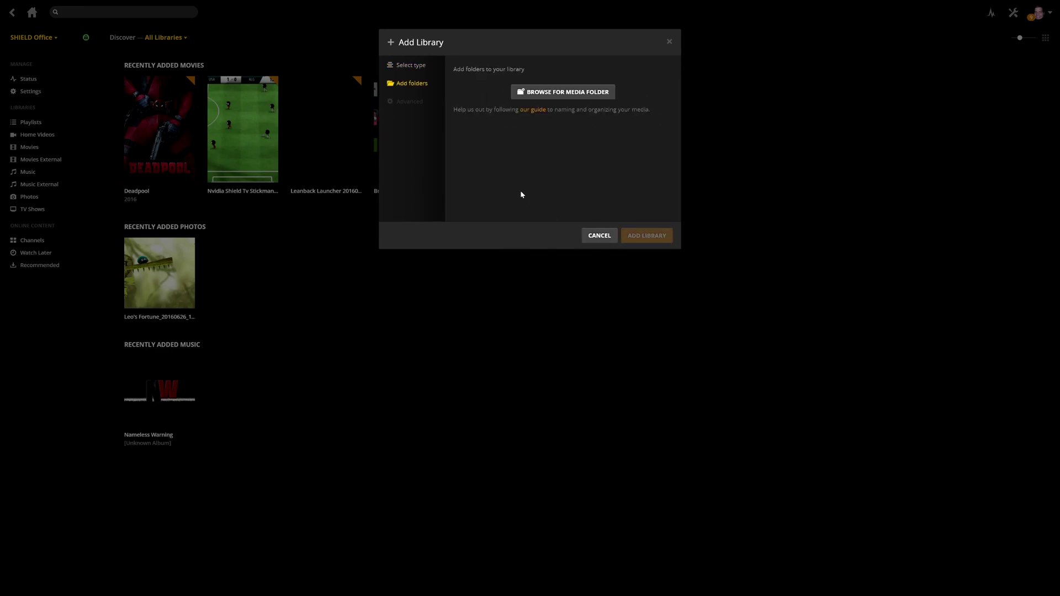
click(562, 93)
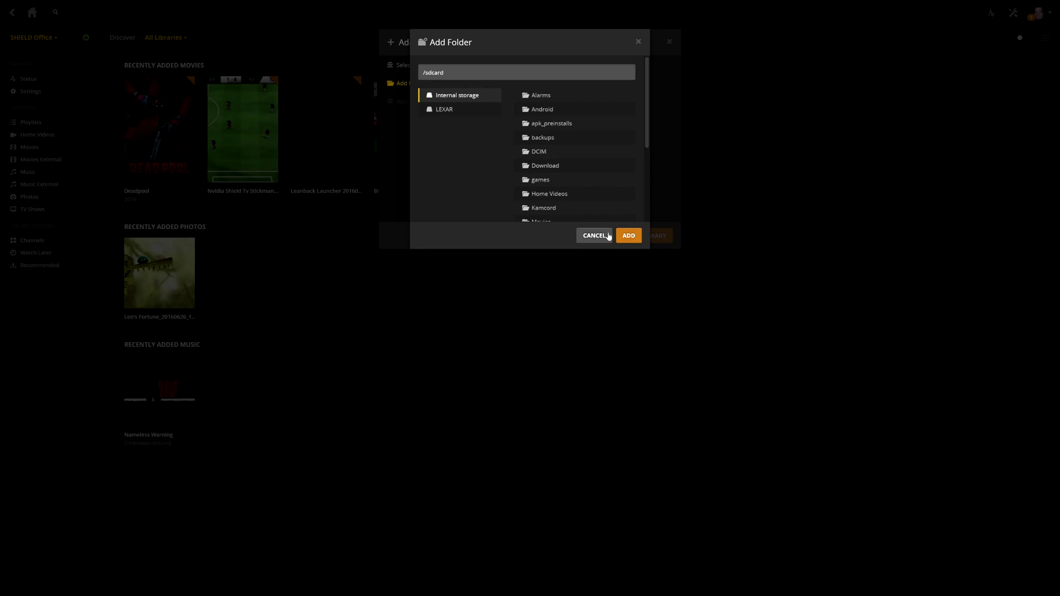
click(588, 238)
click(592, 238)
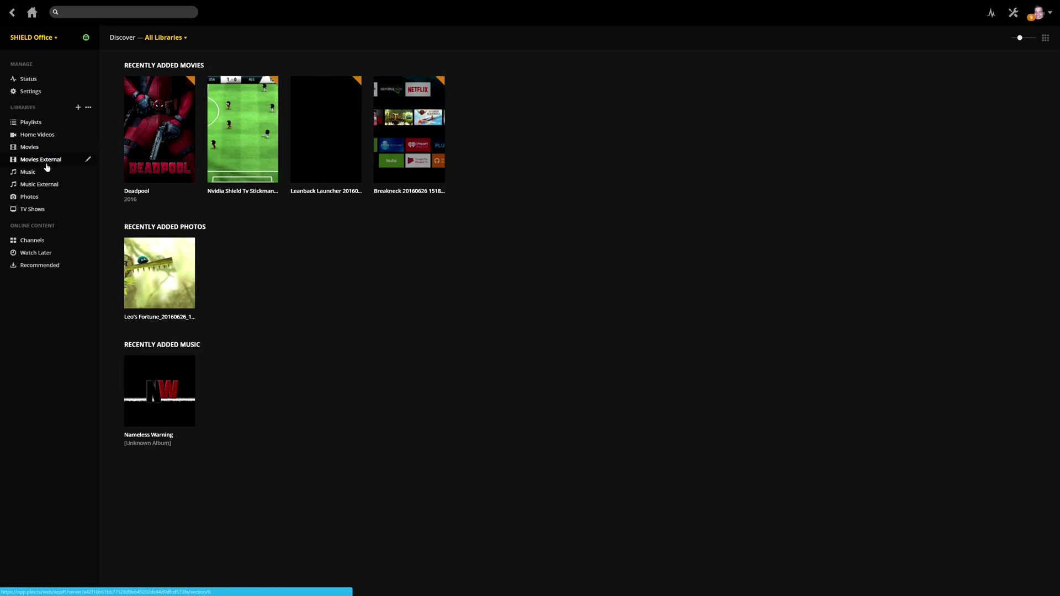
Edit the Music library's folders and browse to the LEXAR drive to add one.
click(88, 173)
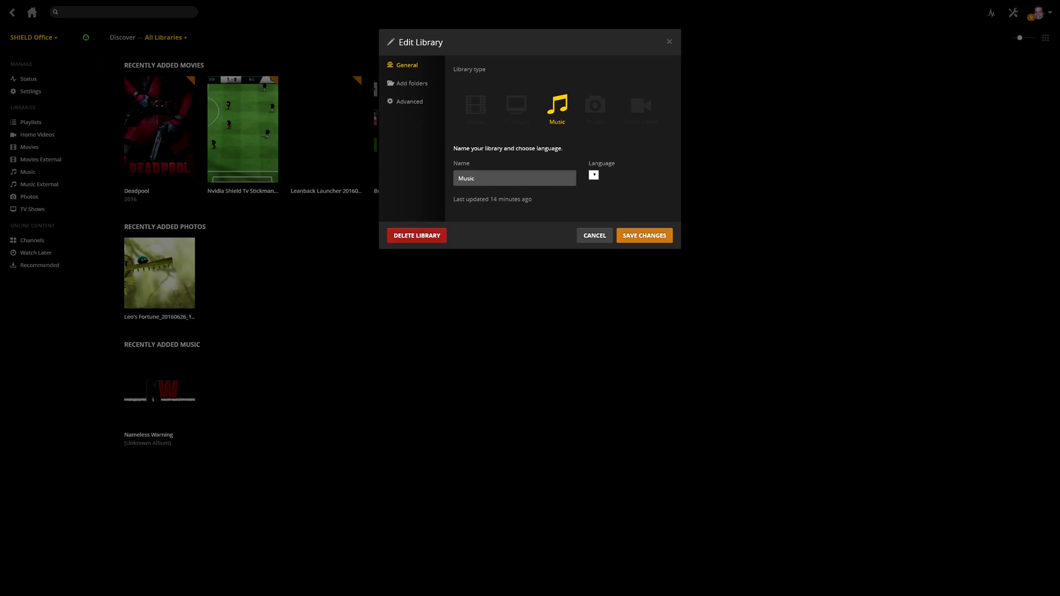
click(412, 88)
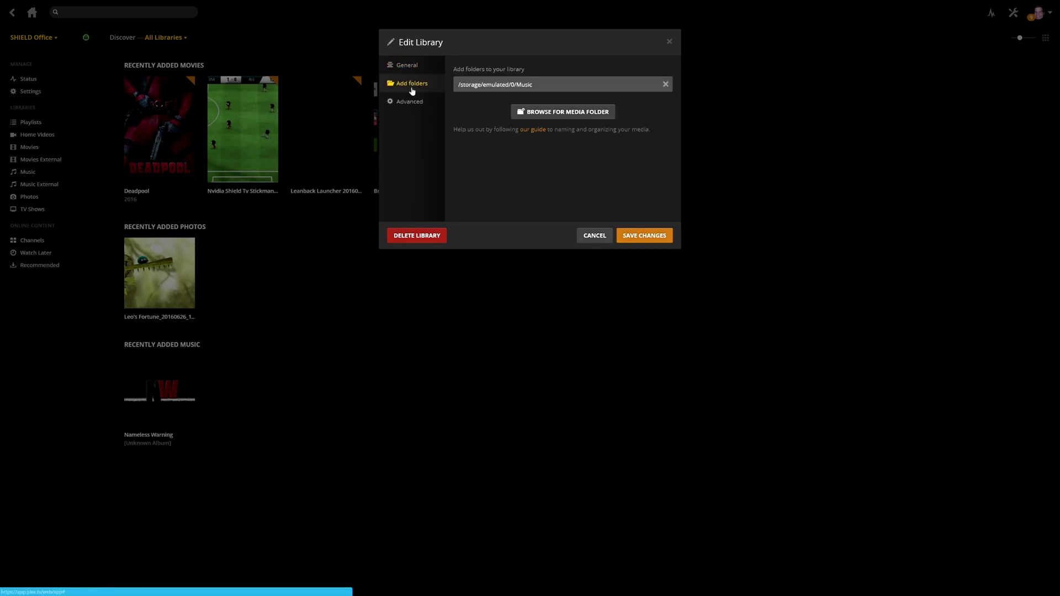
click(550, 118)
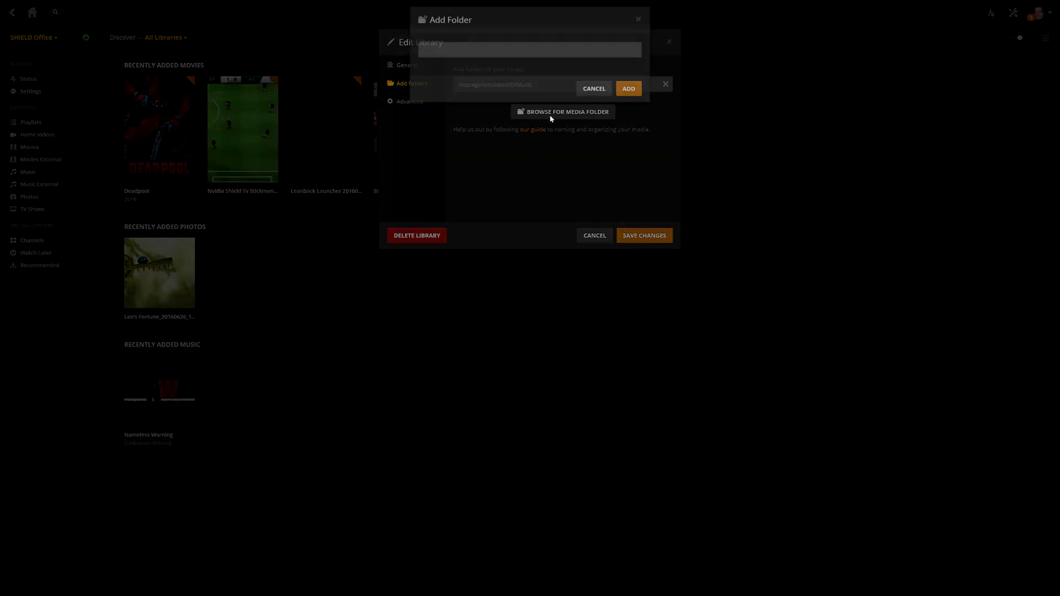
click(443, 109)
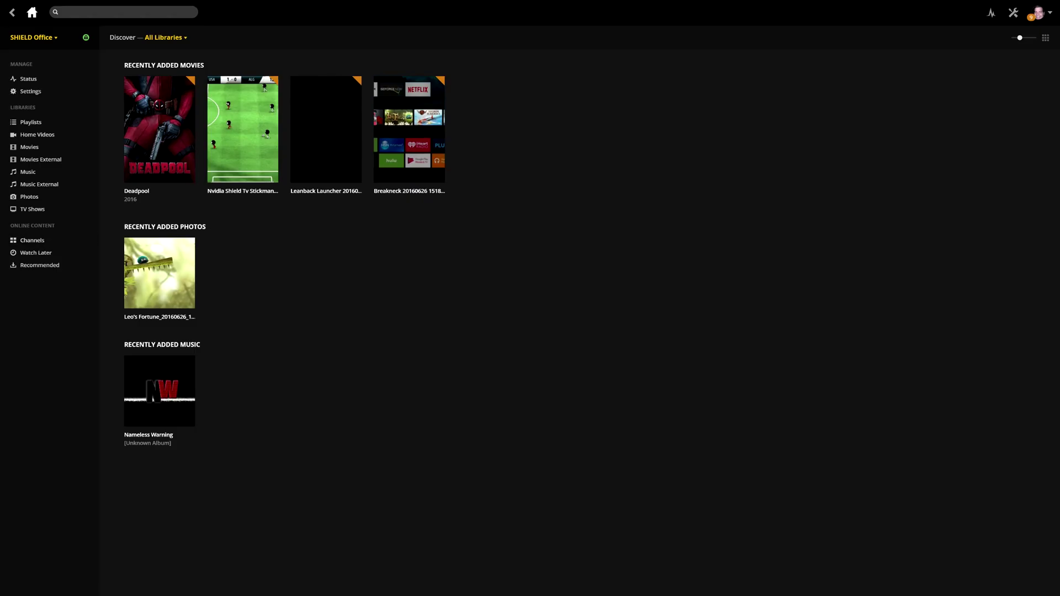
Install the Pandora channel from the Most Popular channels, then return to the Discover home page.
click(31, 241)
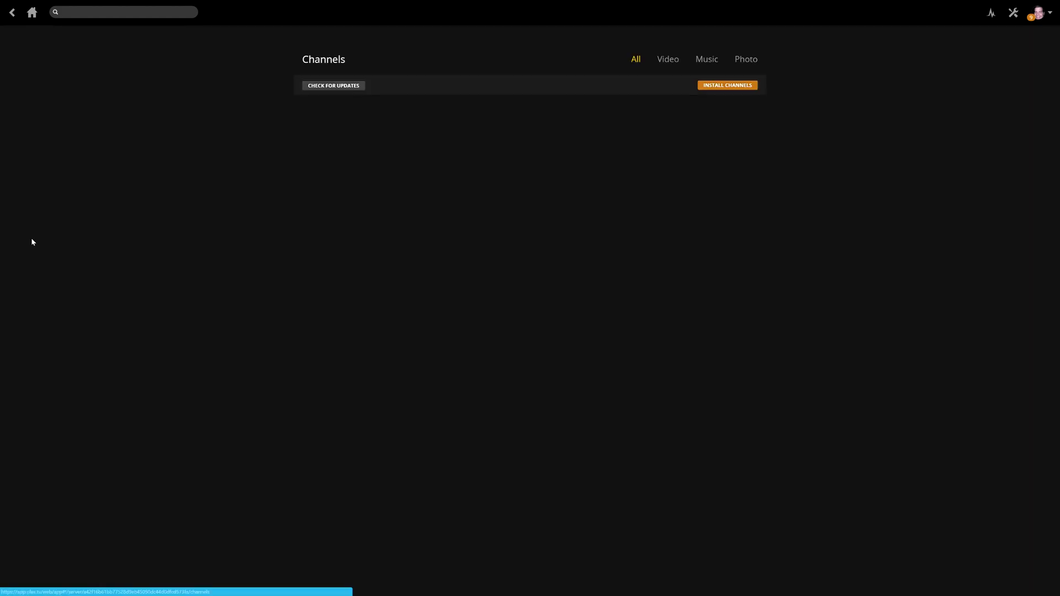
click(712, 87)
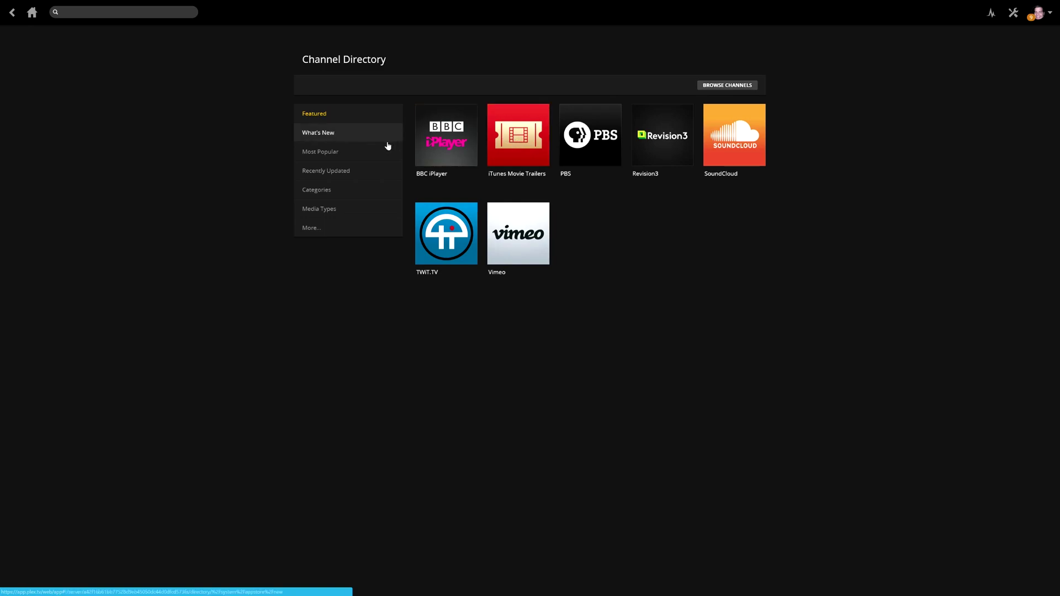
click(328, 152)
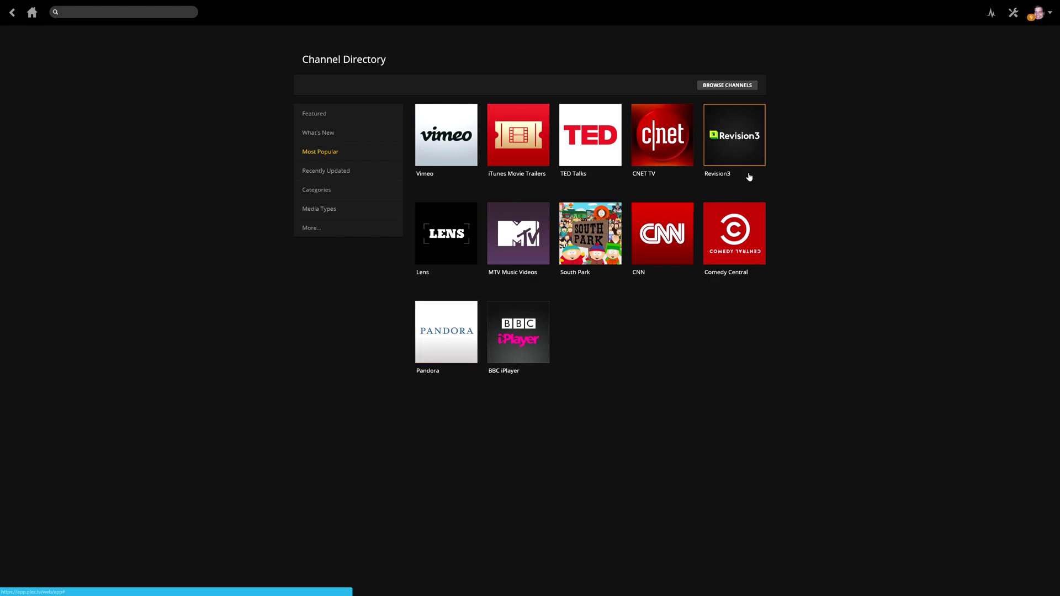
click(453, 315)
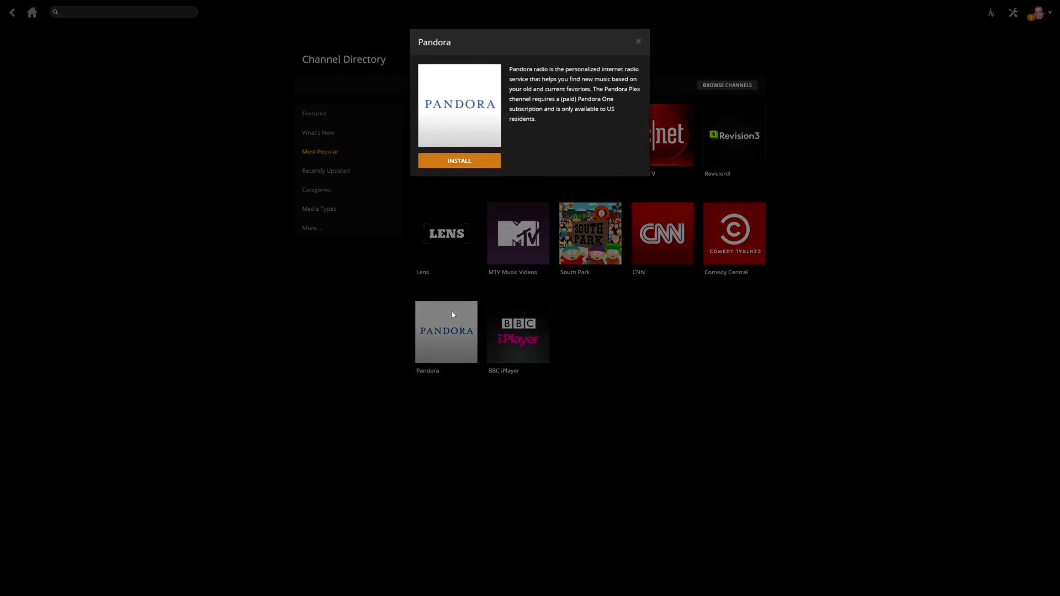
click(446, 162)
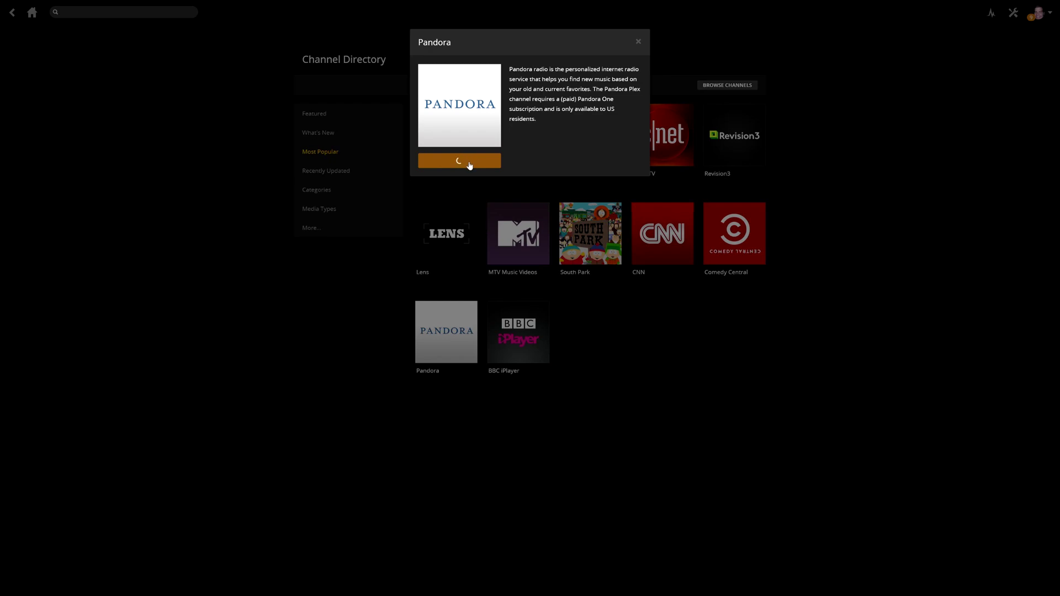
click(29, 16)
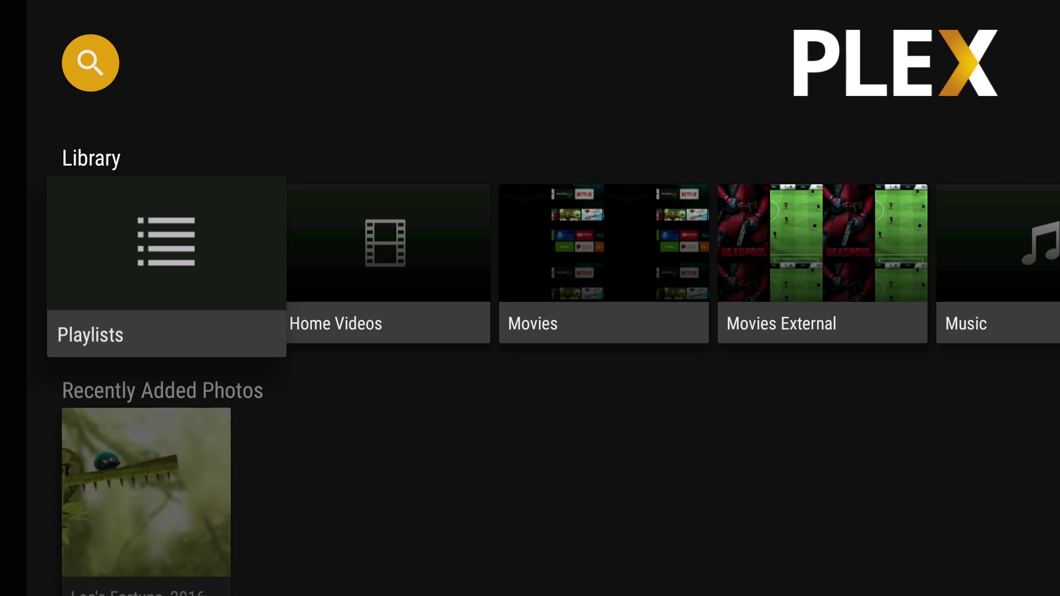
Open the Movies External library and view Deadpool's details page.
key(Right)
key(Right)
key(Right)
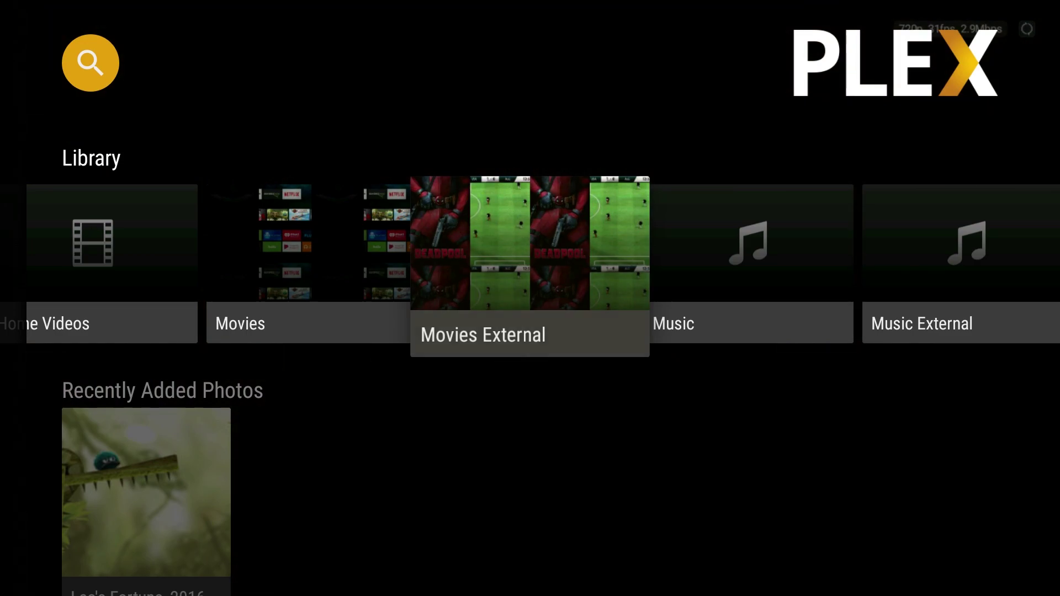
key(Return)
key(Return)
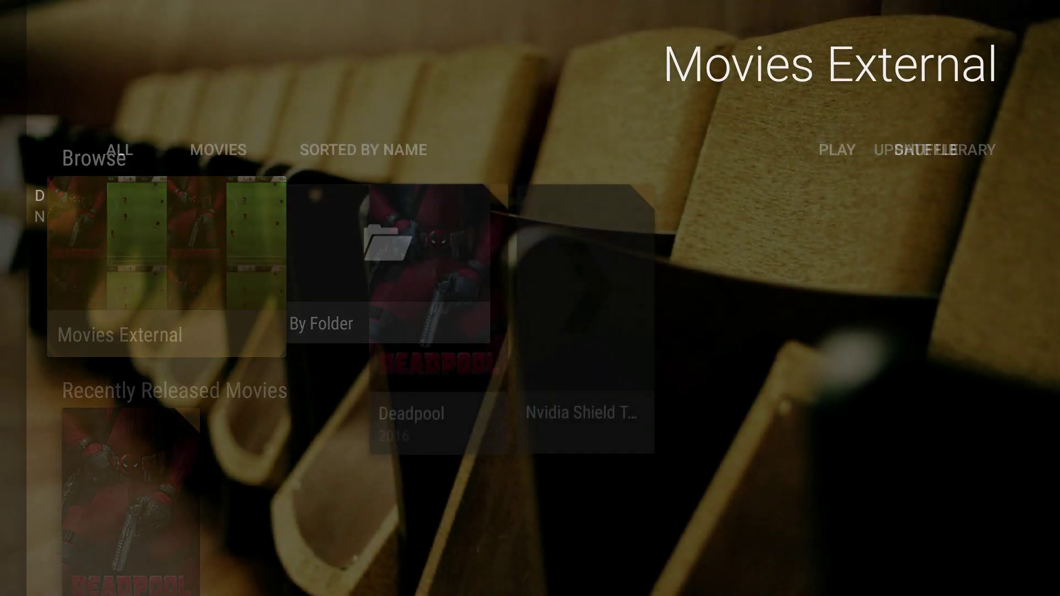
key(Right)
key(Left)
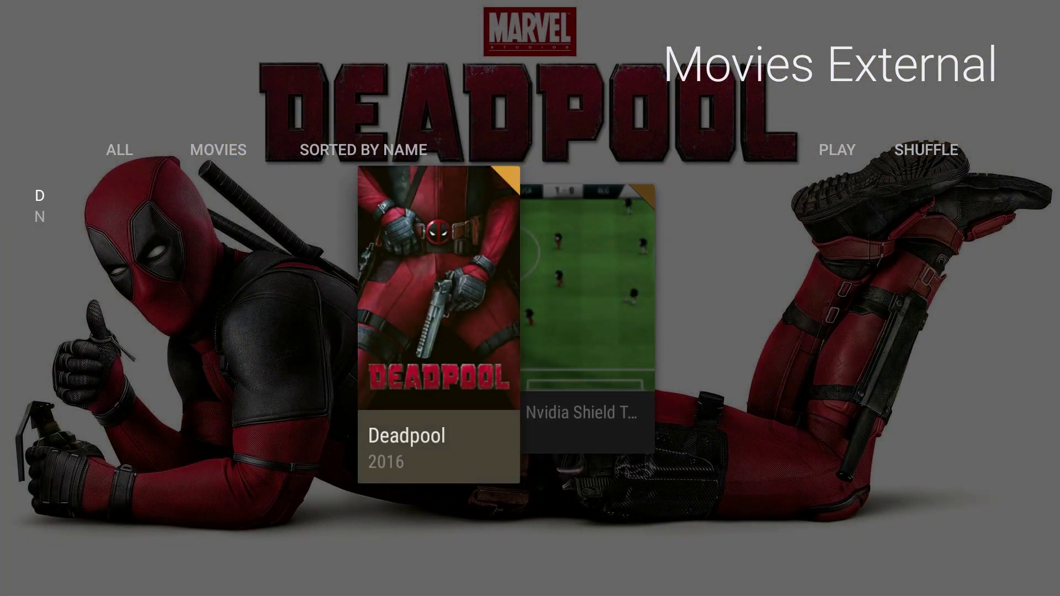
key(Return)
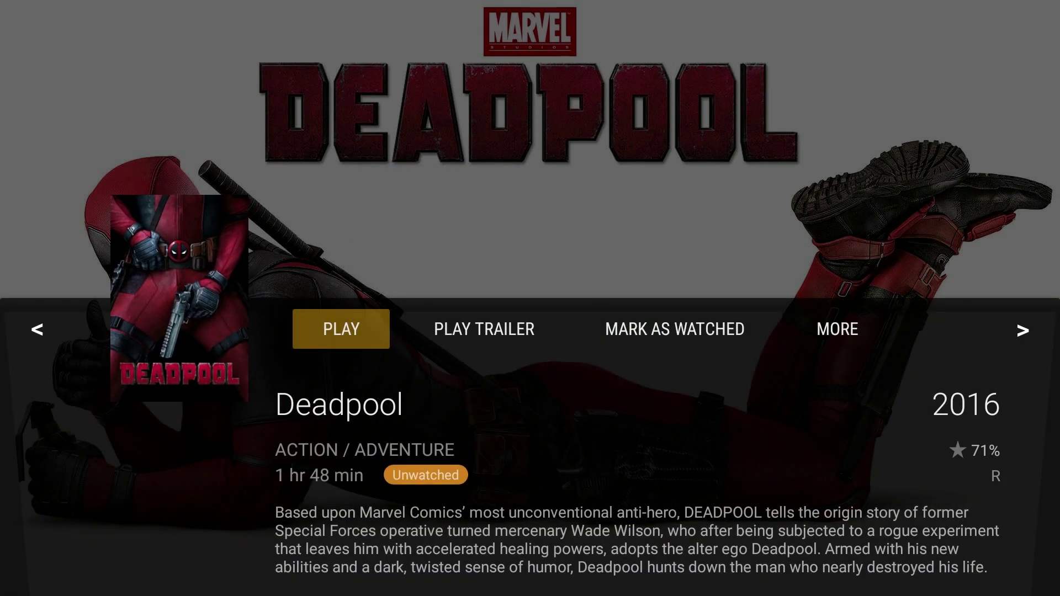
key(Escape)
key(Escape)
key(Escape)
Open the Music External library and show its artists.
key(Right)
key(Right)
key(Return)
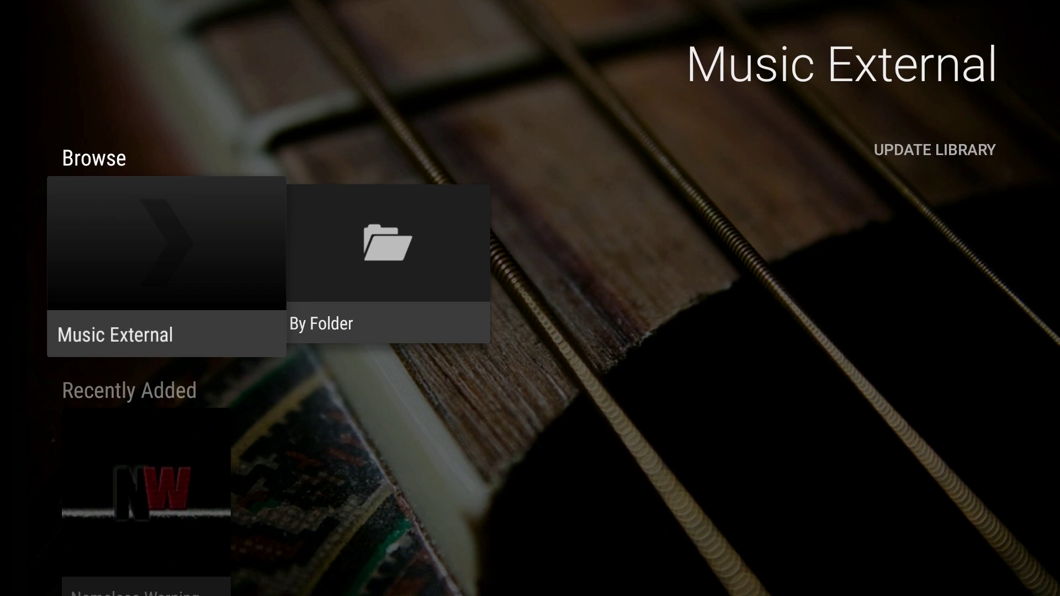
key(Return)
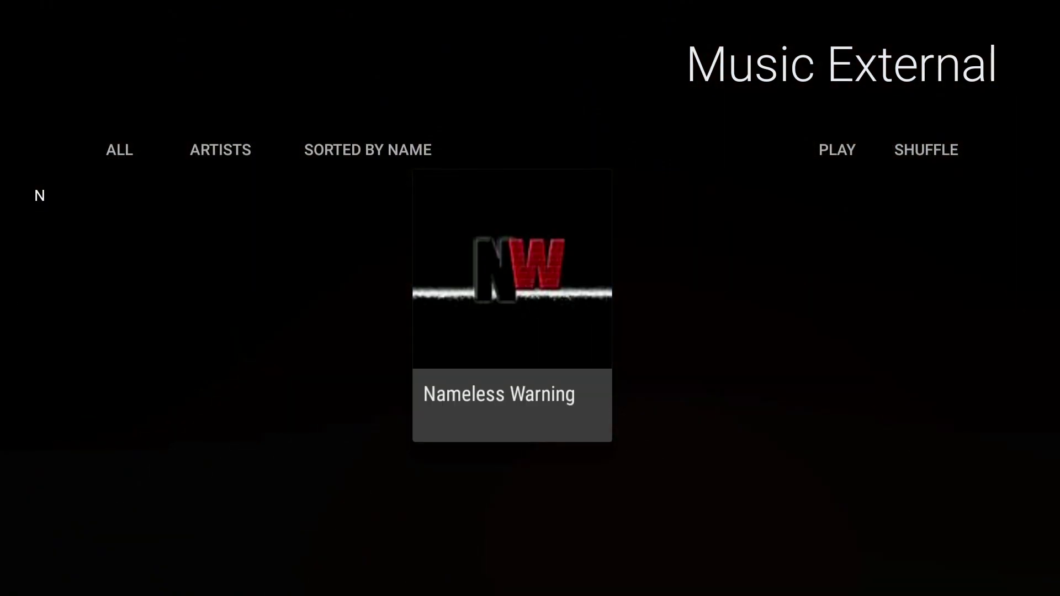
Go to the Photos library and run Update Library to rescan it.
key(Escape)
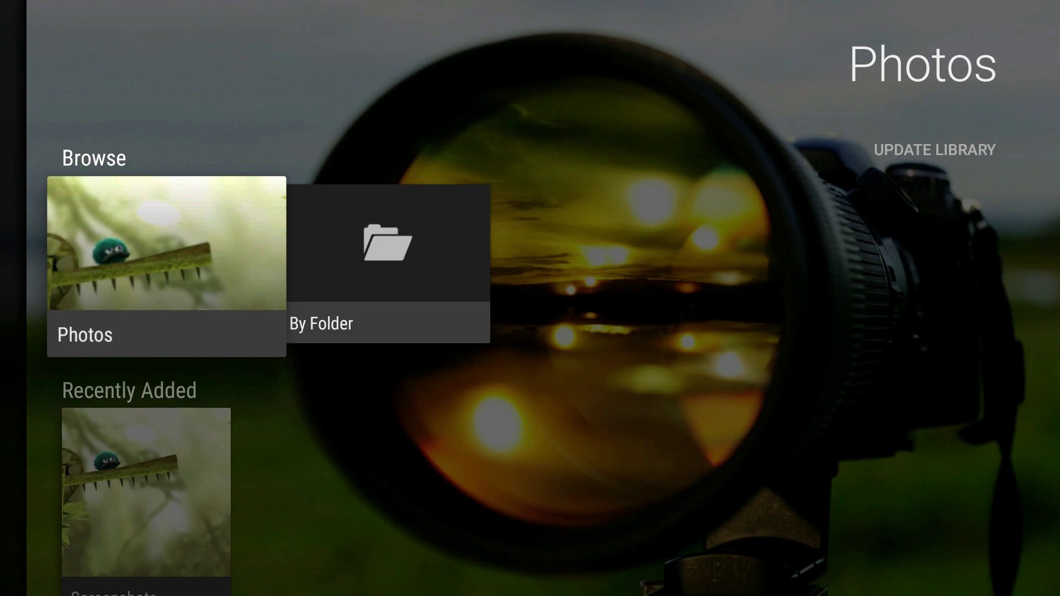
key(Right)
key(Up)
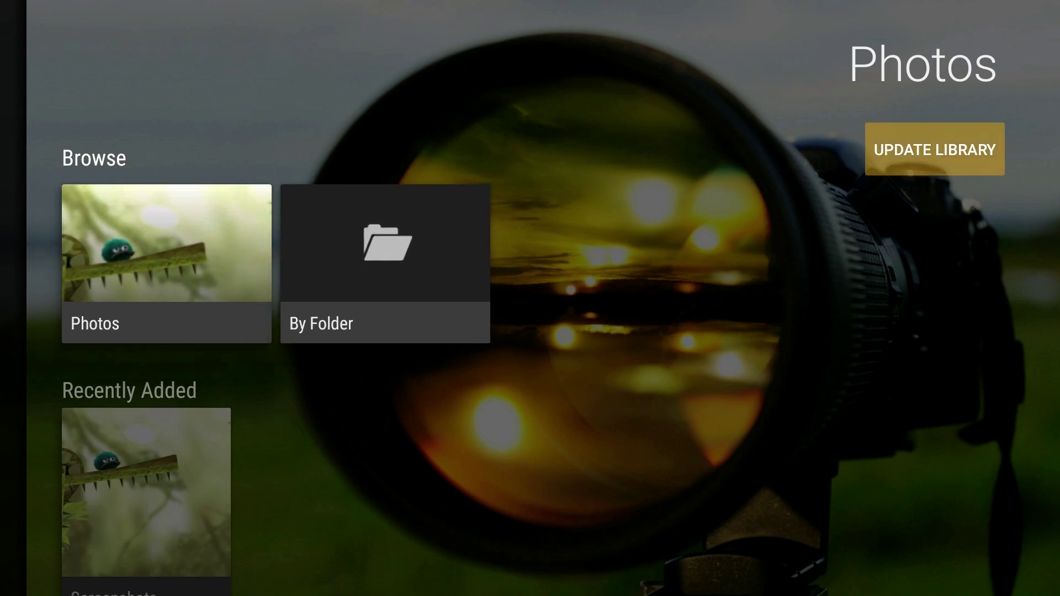
key(Return)
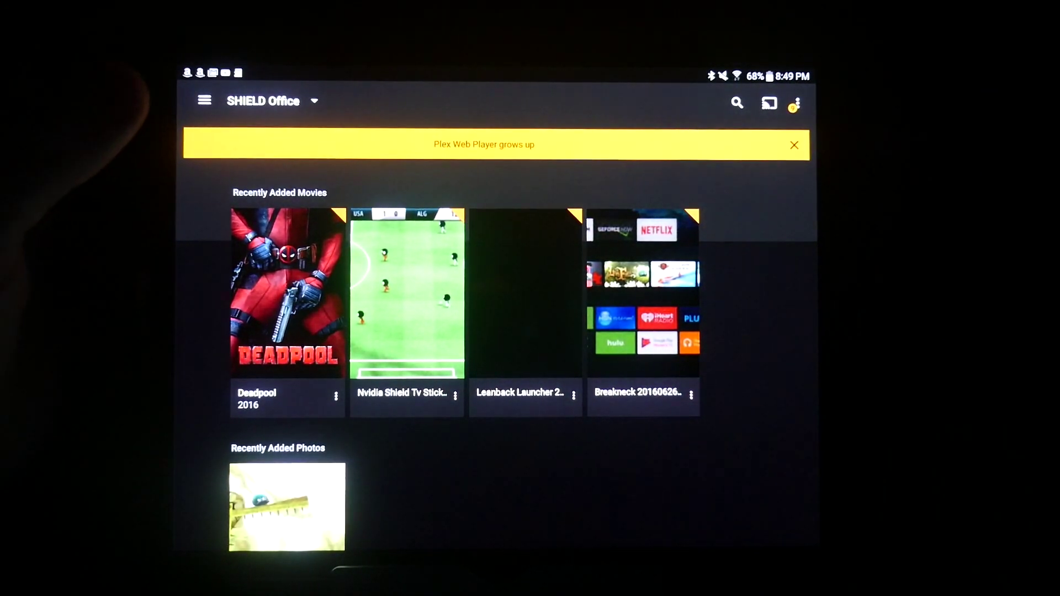
Play the Stickman Soccer 16 video, seek to 01:06 then 01:50, and stop it.
scroll(290, 381, down, 3)
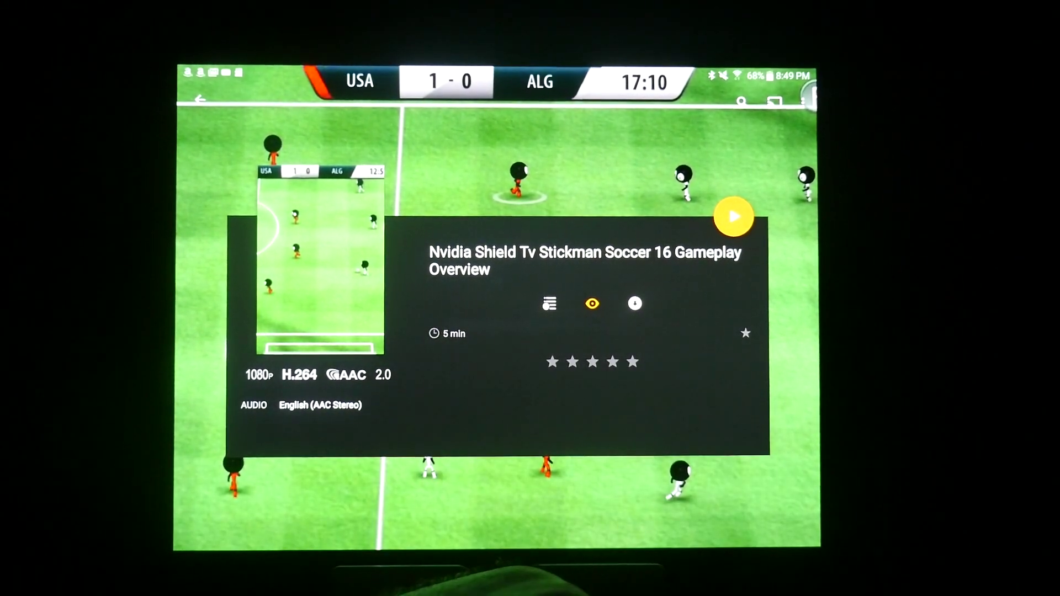
click(734, 217)
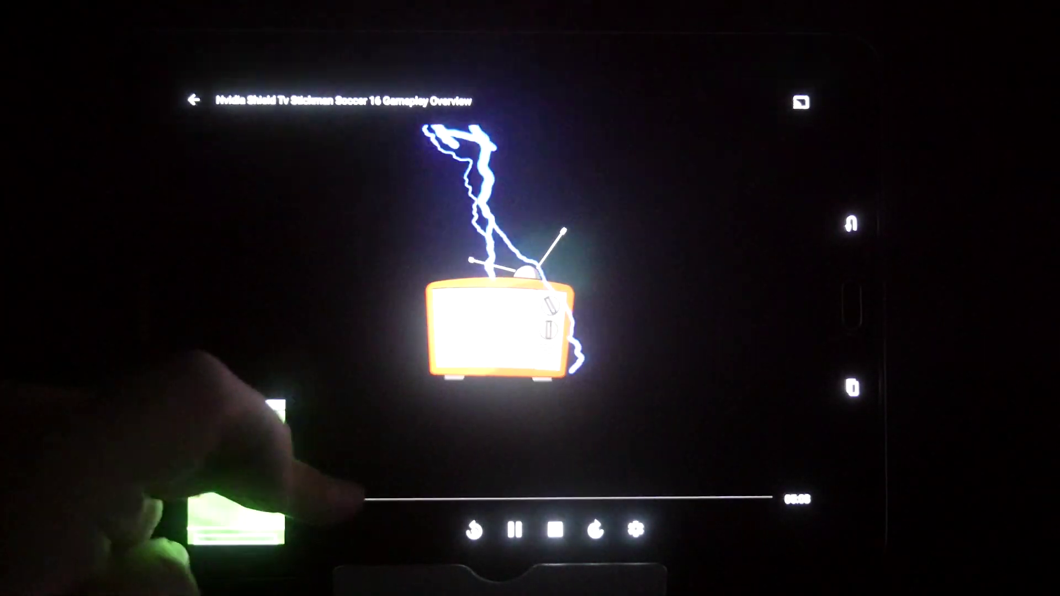
click(342, 436)
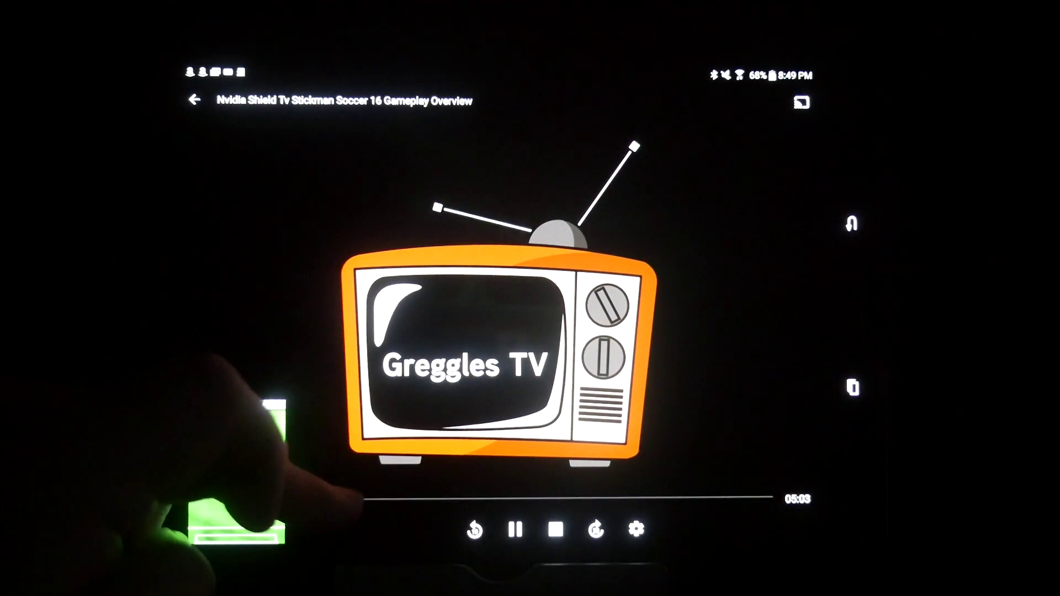
drag(356, 497, 430, 499)
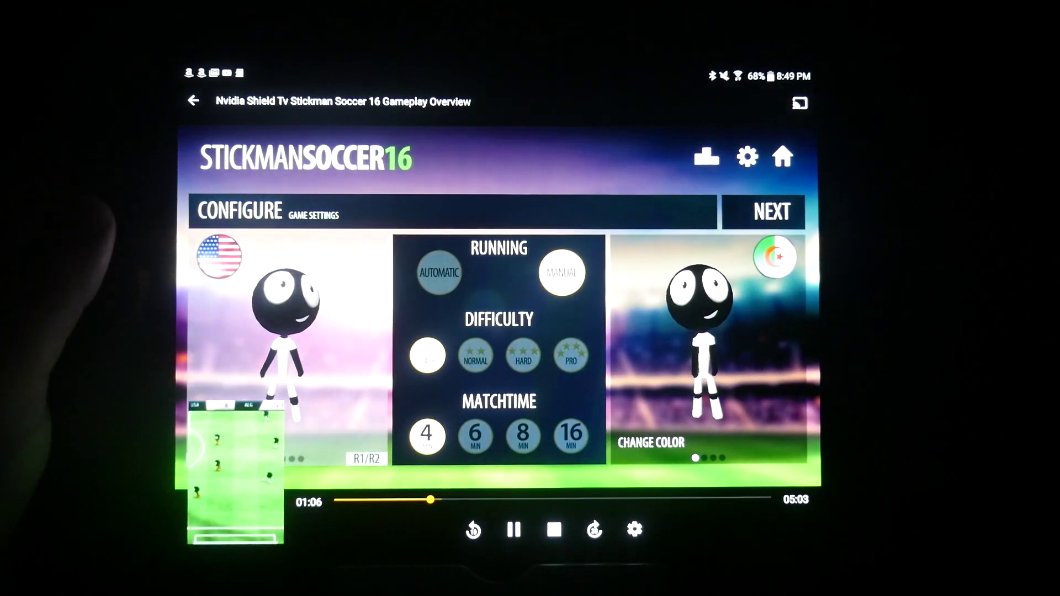
click(497, 499)
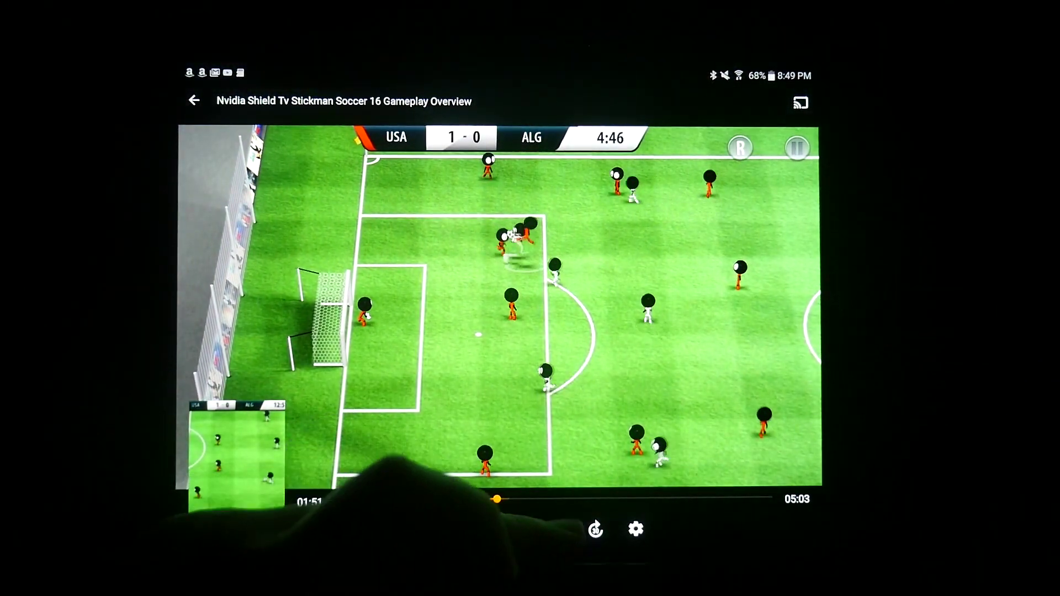
click(551, 528)
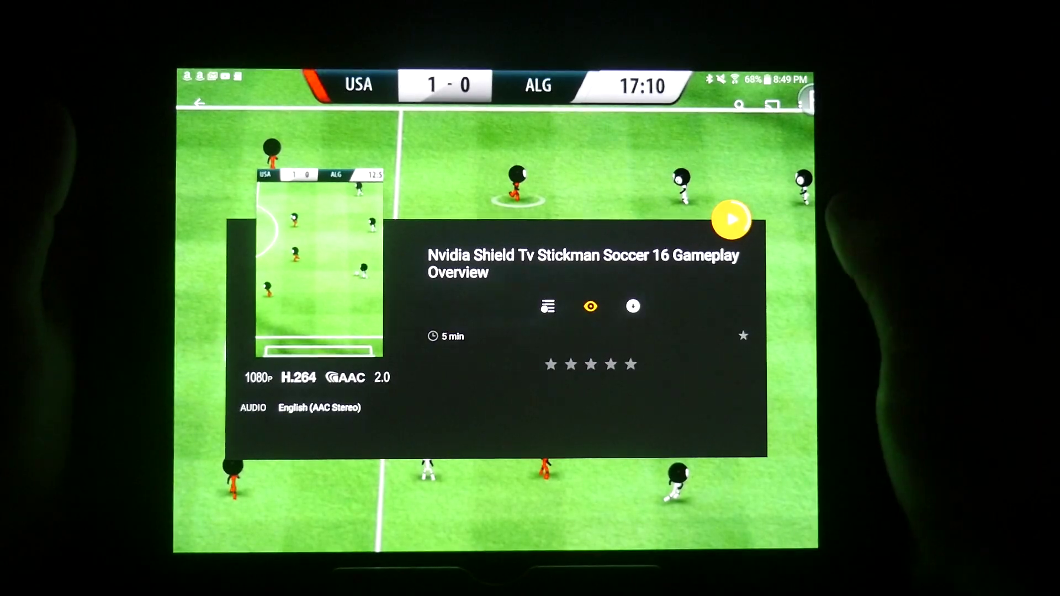
click(197, 102)
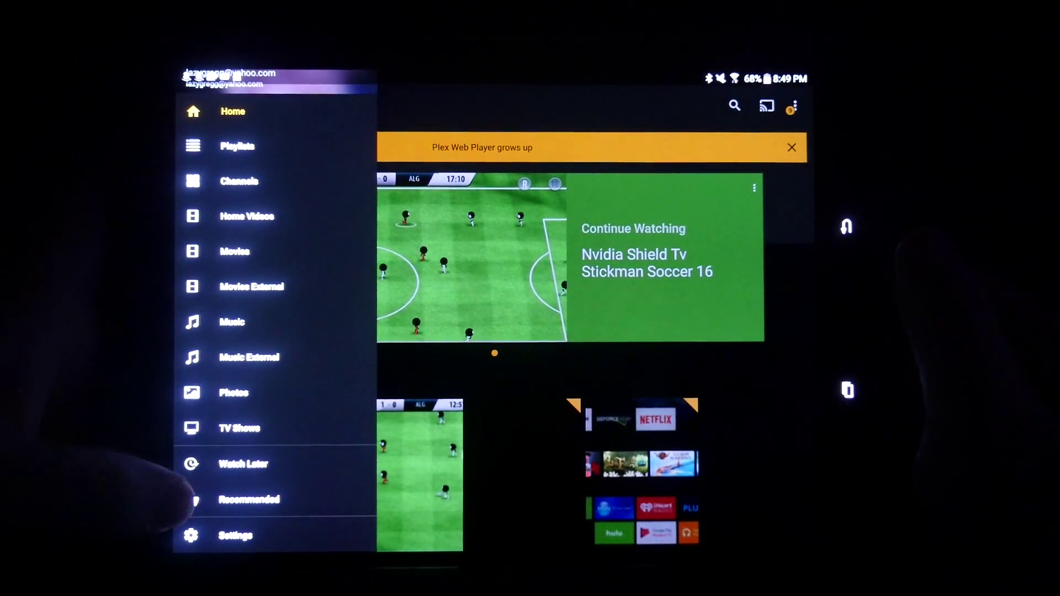
Review the tablet's Video 'Quality over wifi' choices and leave streaming quality at Original.
click(232, 535)
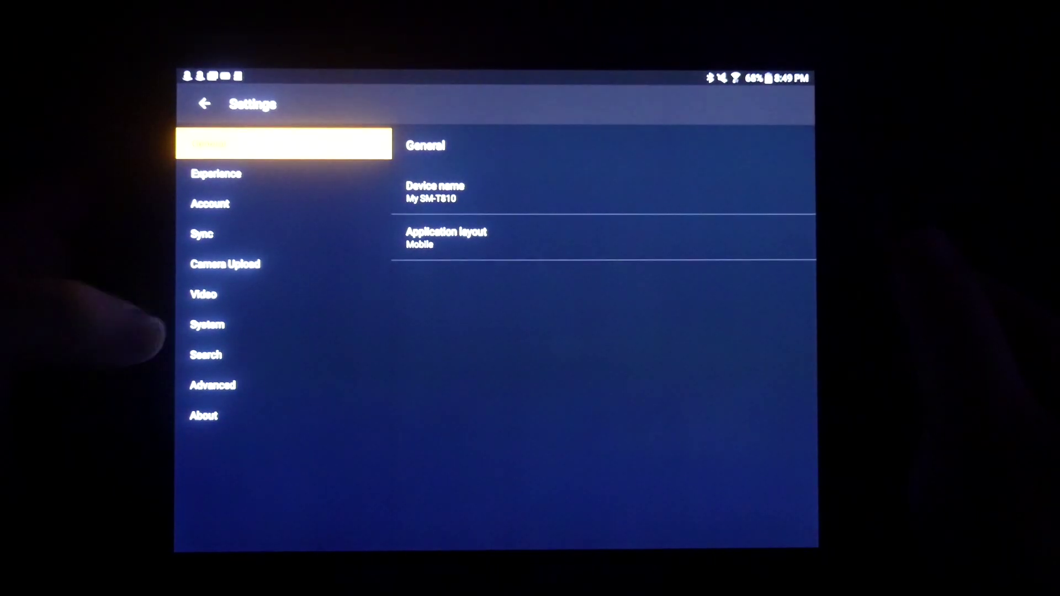
click(203, 294)
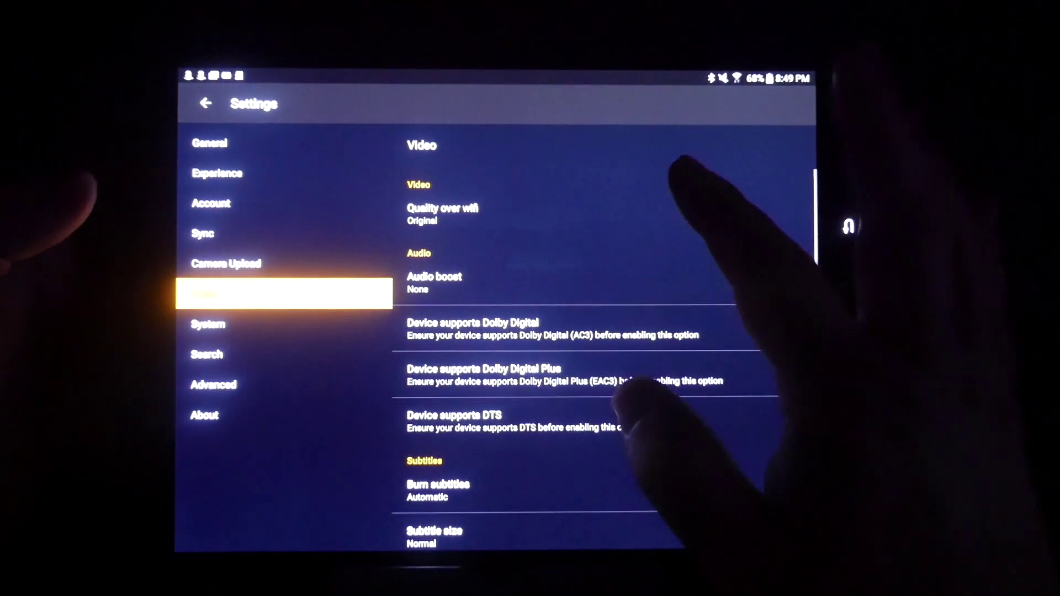
click(635, 212)
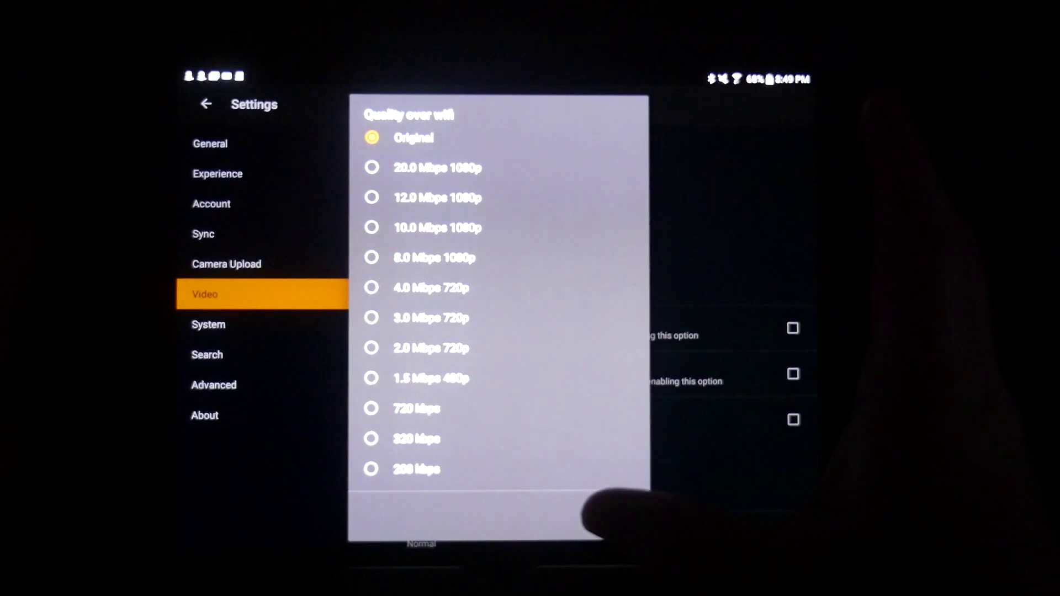
click(594, 508)
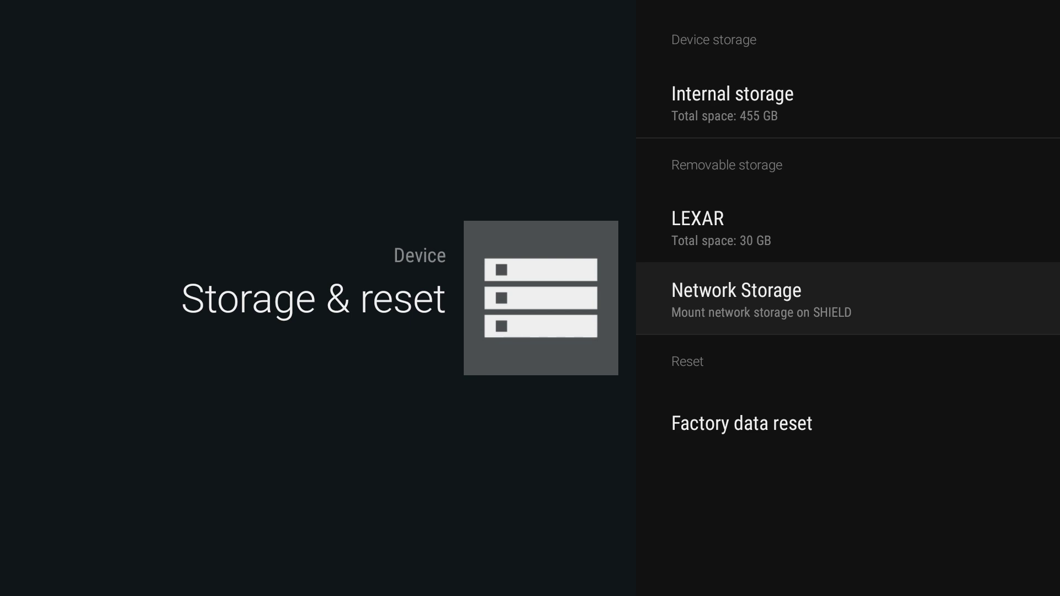
Check the Network Storage page, then return to Storage & reset and highlight the 30 GB LEXAR drive.
key(Return)
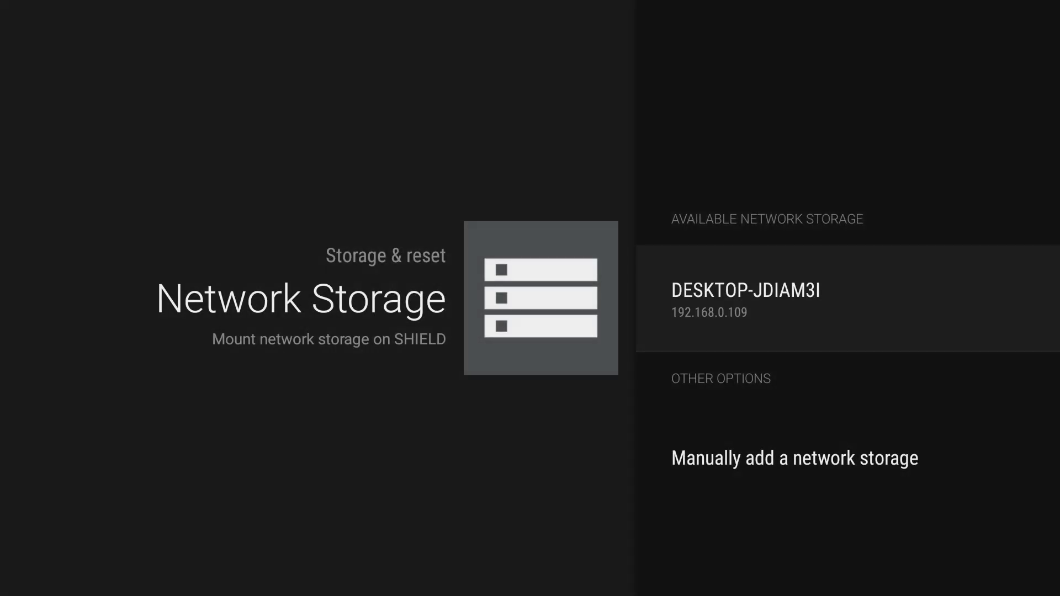
key(Escape)
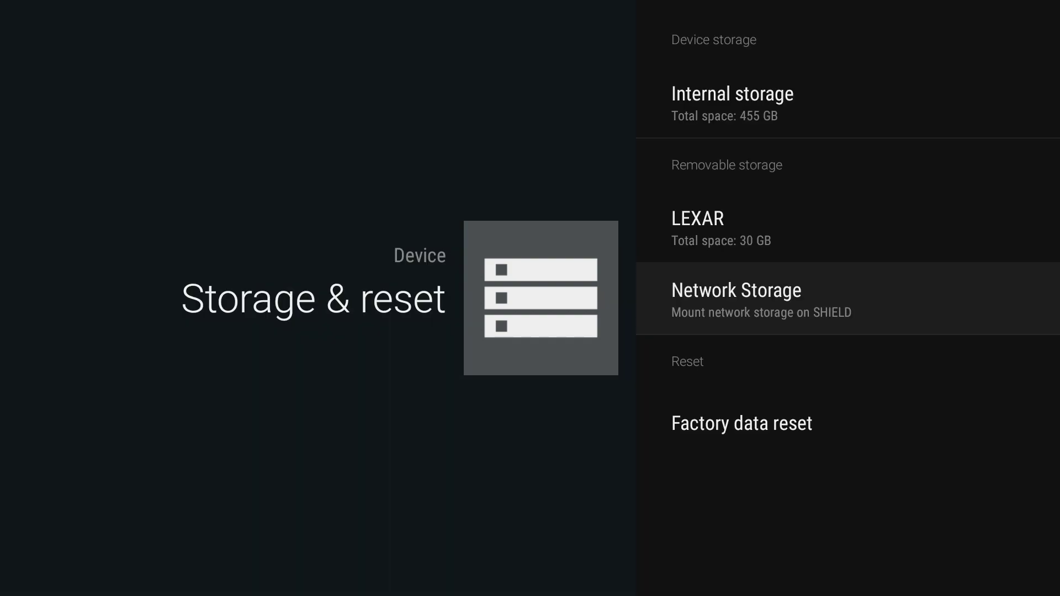
key(Up)
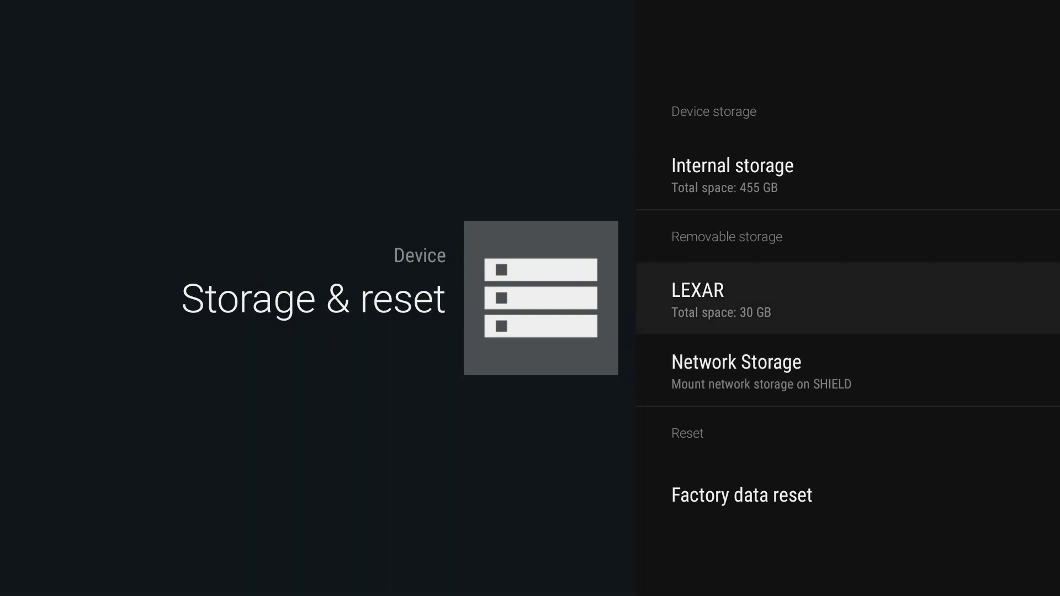